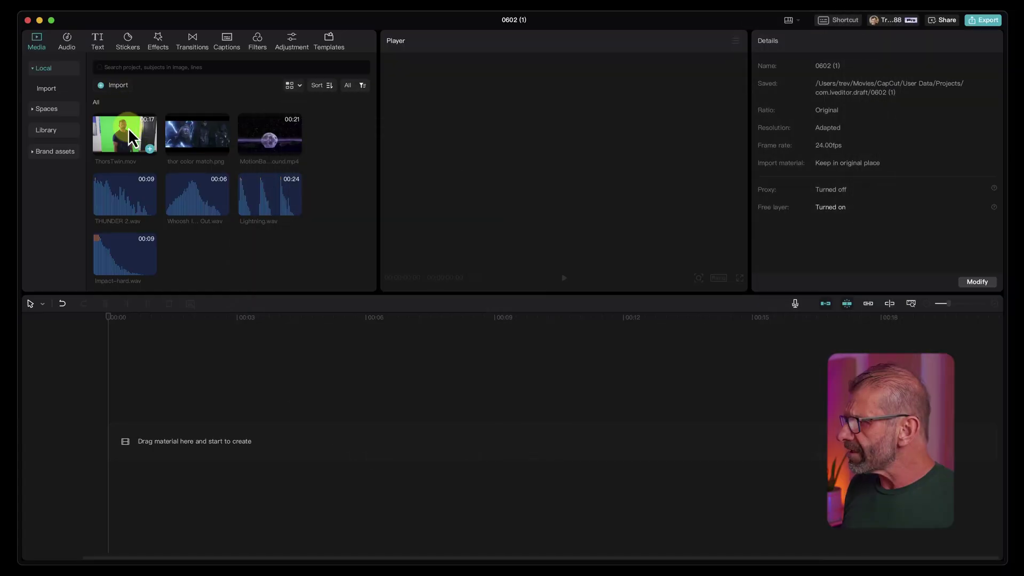
- Add ThorsTwin.mov to the timeline and trim away its opening
click(149, 149)
key(shift+z)
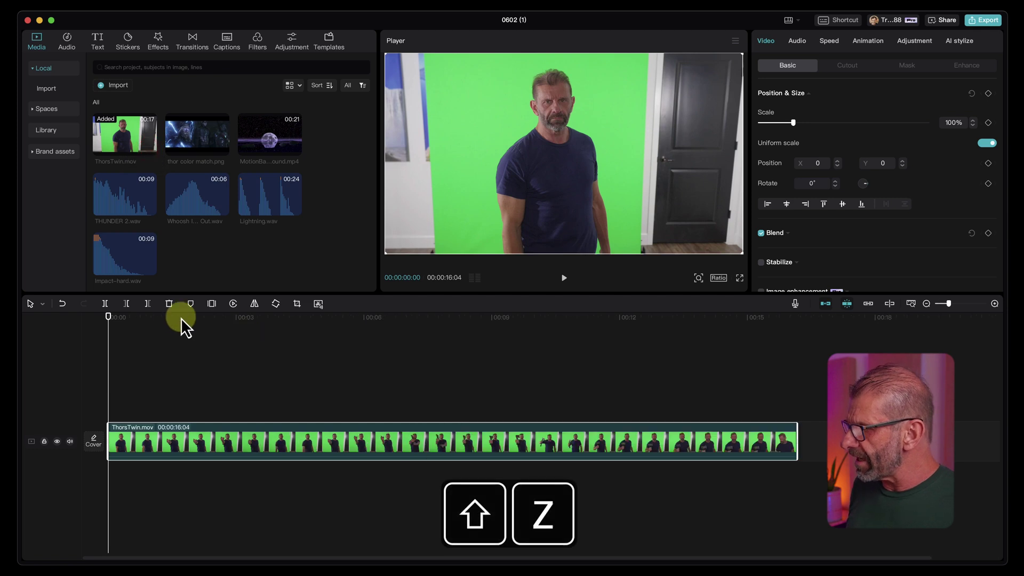
drag(132, 318, 279, 362)
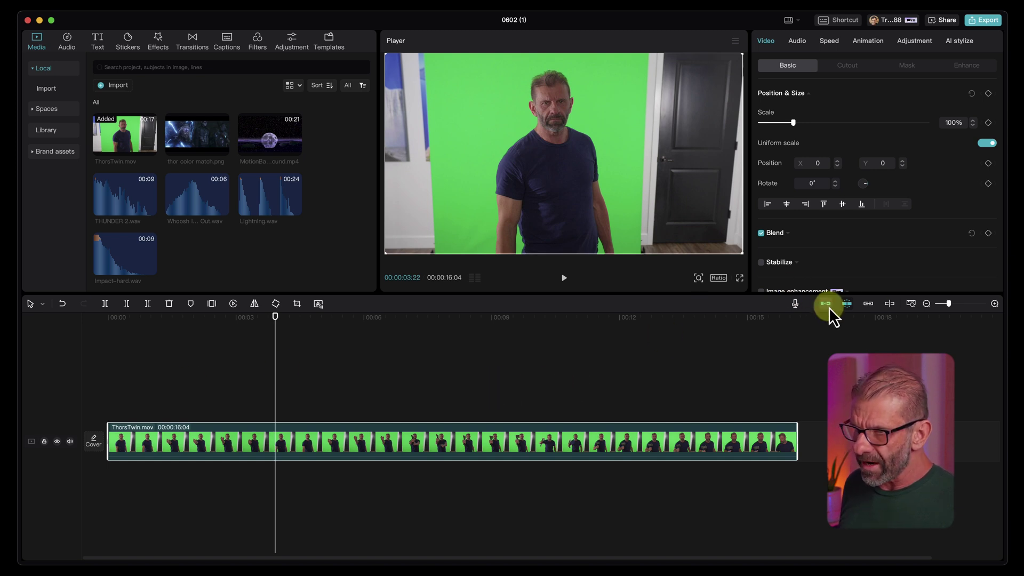
key(q)
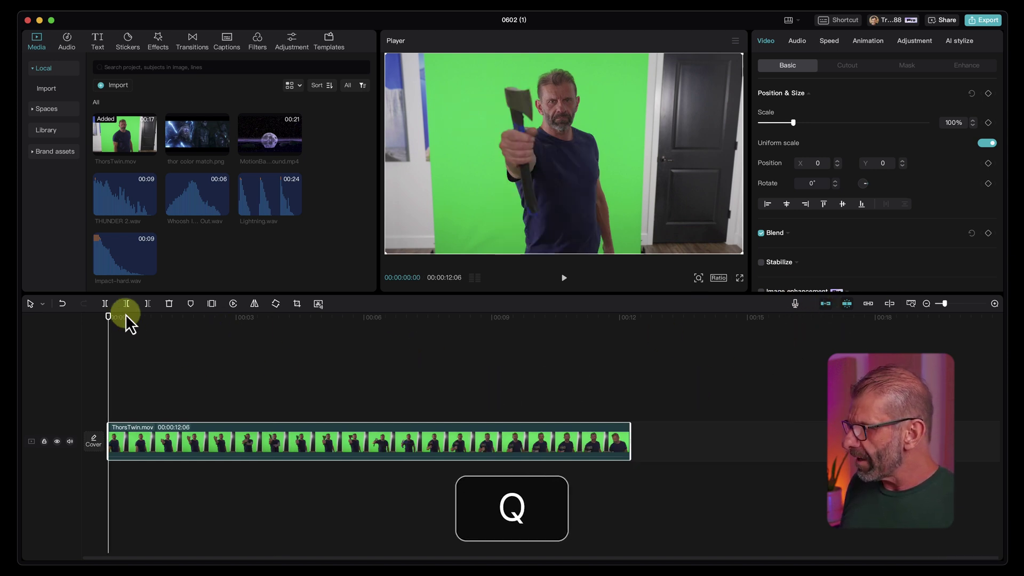
- Split the clip and trim the second piece's start, giving pieces of 1:21 and 6:13
drag(122, 318, 187, 329)
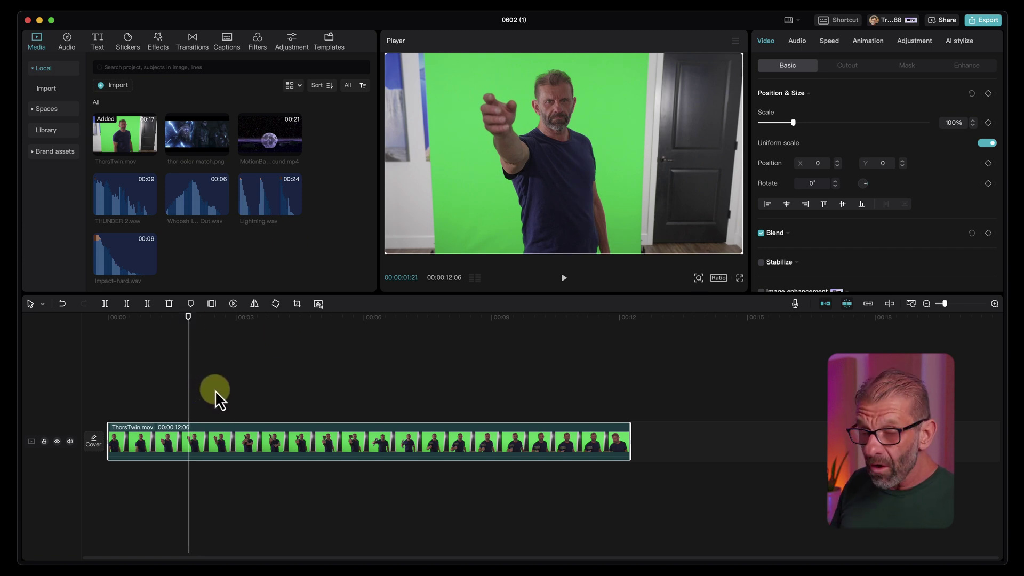
key(super+b)
drag(194, 320, 335, 345)
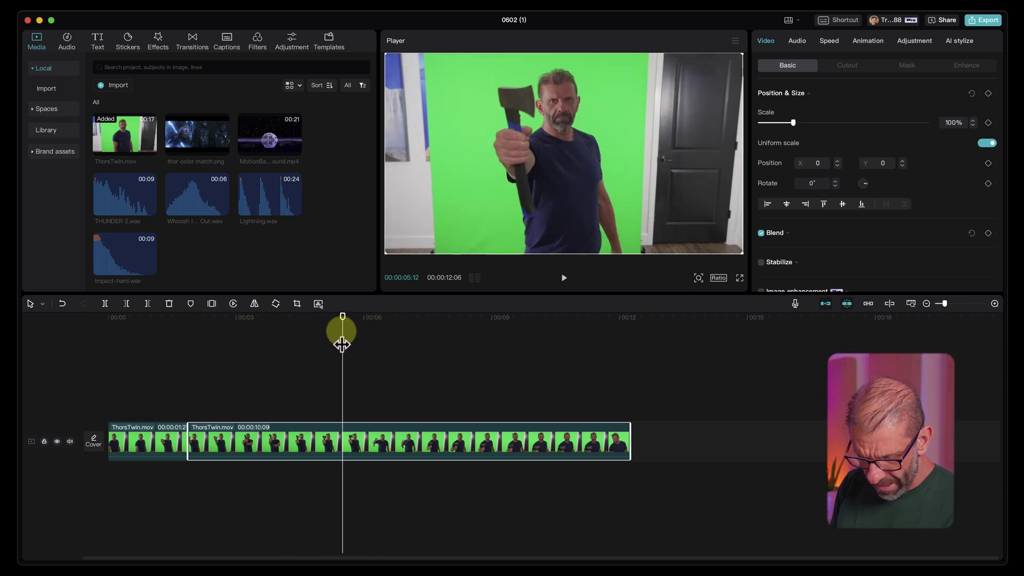
key(Right)
key(Right)
key(Right)
key(Right)
key(Right)
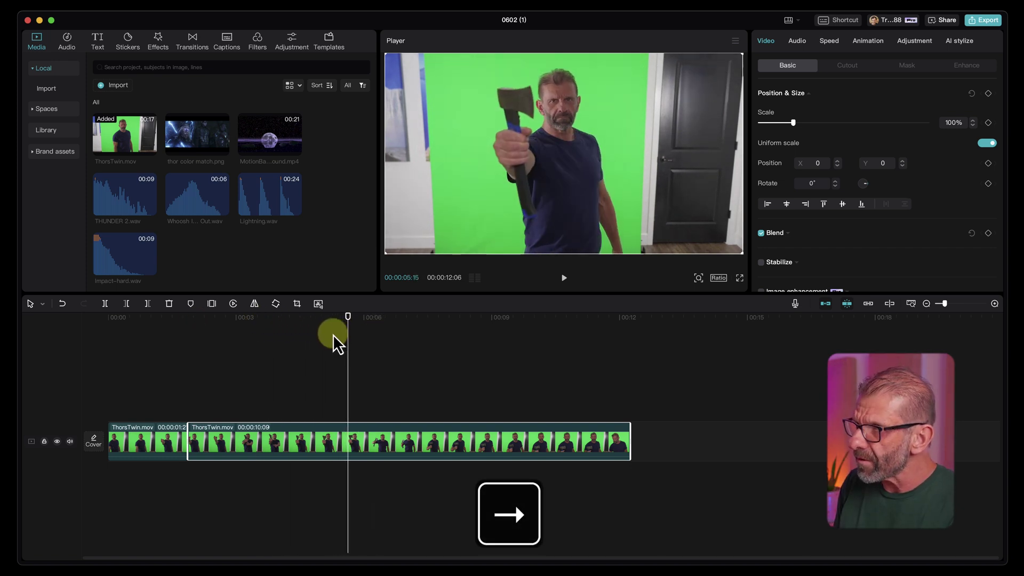
key(Right)
key(Left)
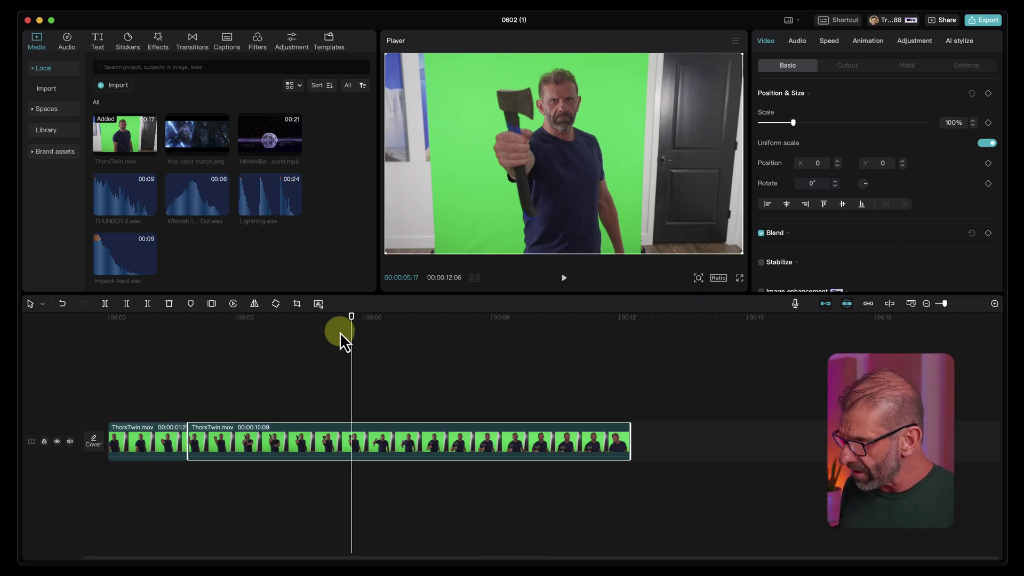
key(q)
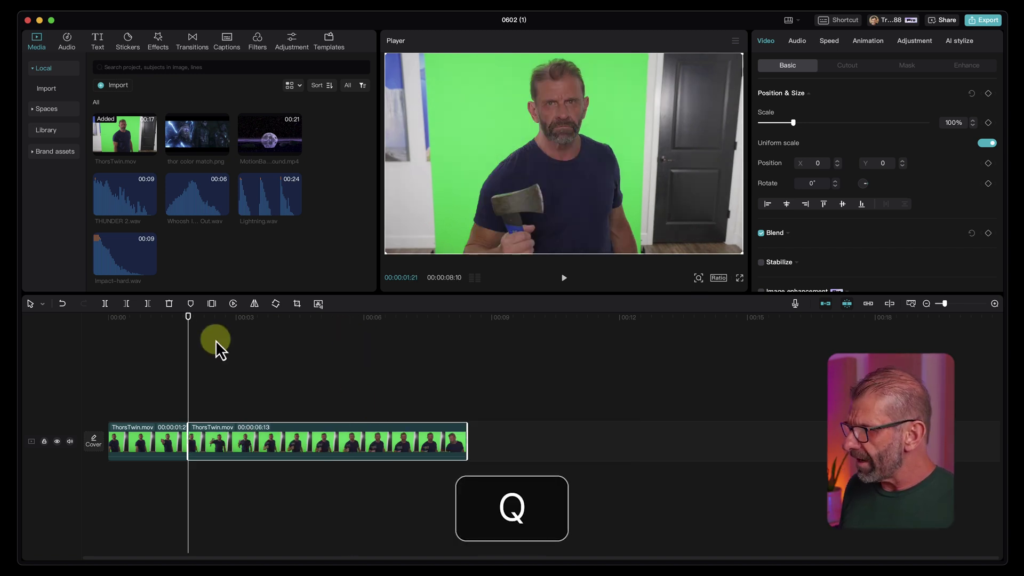
drag(188, 317, 168, 331)
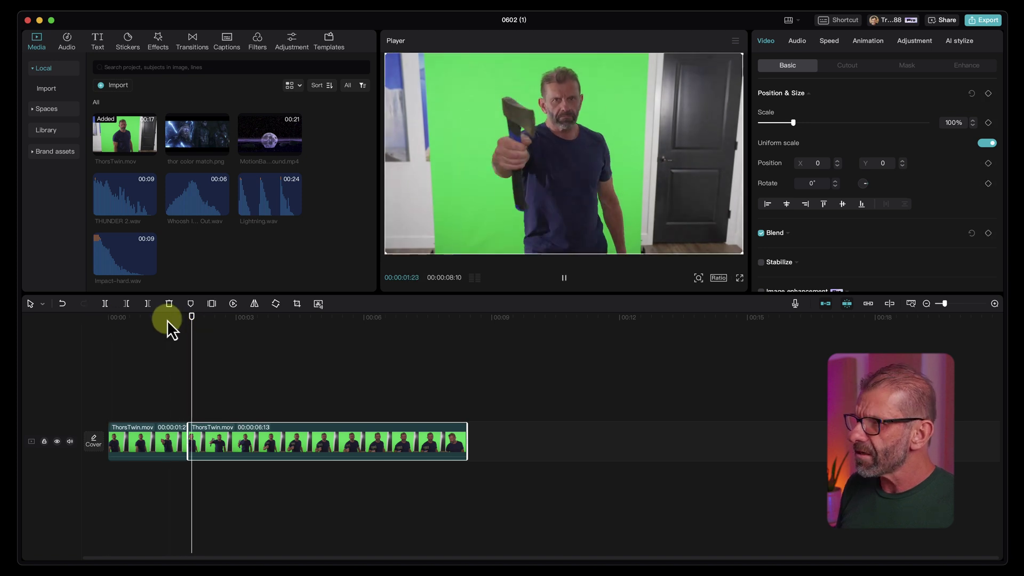
key(space)
drag(260, 329, 342, 352)
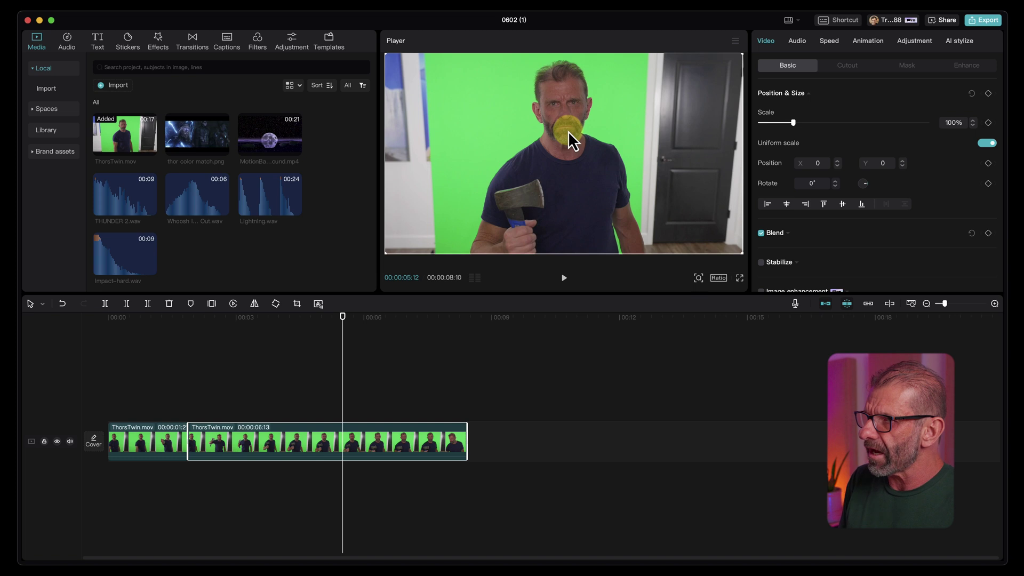
- Cut everything after 6:04 off the second ThorsTwin piece, leaving it 4:07 long
key(Right)
key(Right)
key(Right)
key(Right)
key(Right)
key(Right)
key(Right)
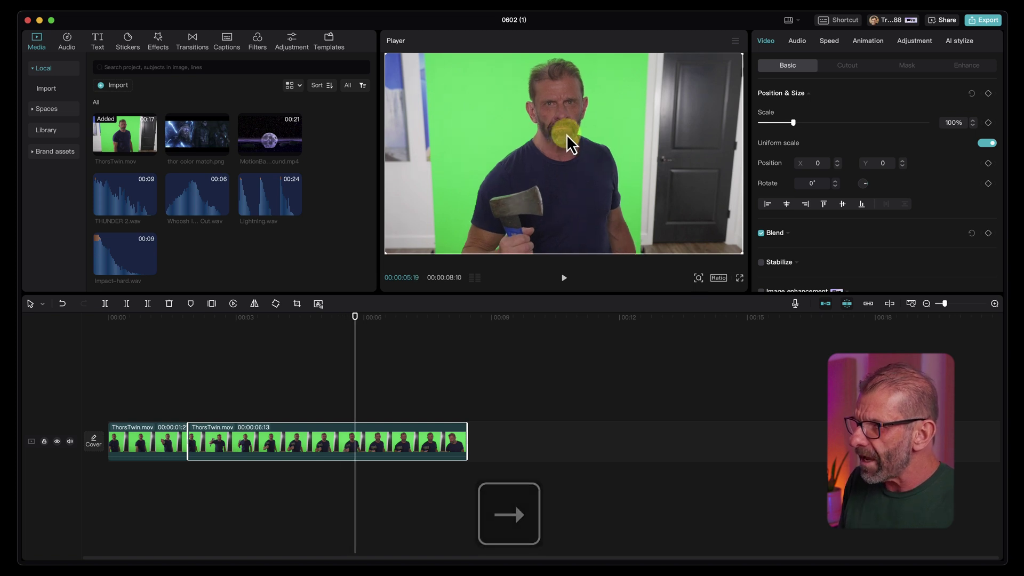
key(Right)
key(Right)
key(Right)
key(Right)
key(Right)
key(Right)
key(Right)
key(Right)
key(Right)
key(Right)
key(Right)
key(Right)
key(Right)
key(Left)
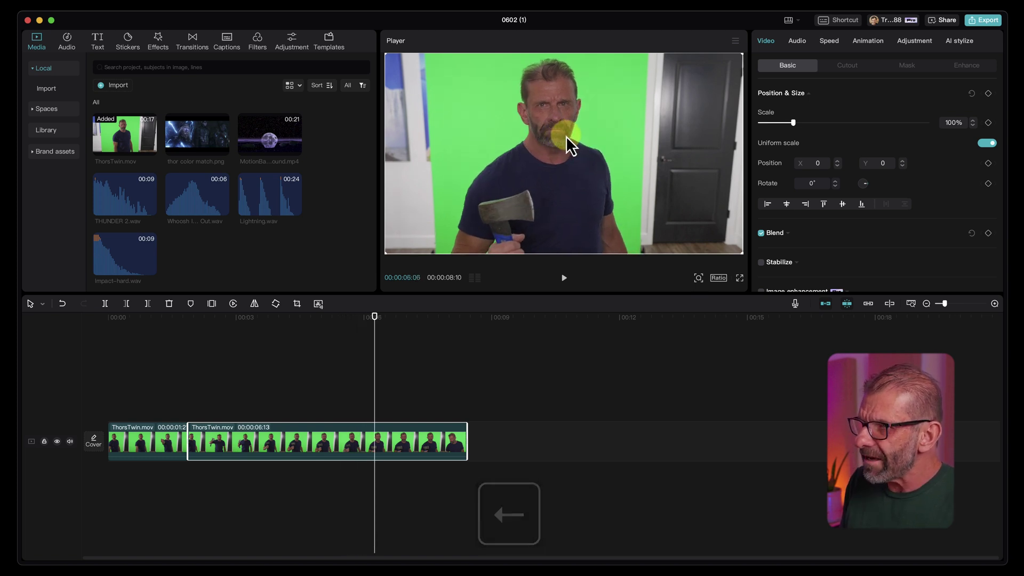
key(Left)
key(Left)
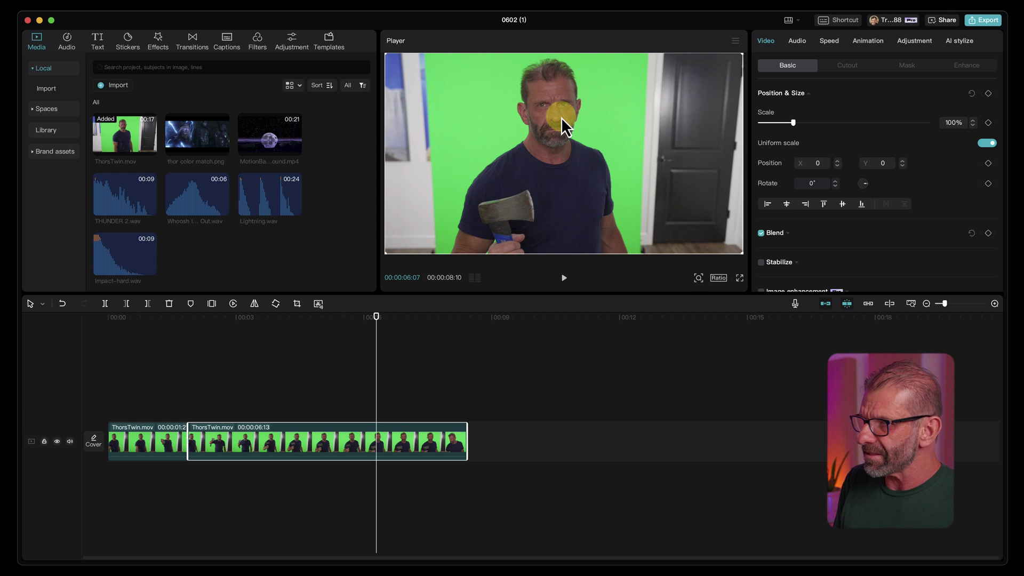
key(Left)
key(Left)
key(Left)
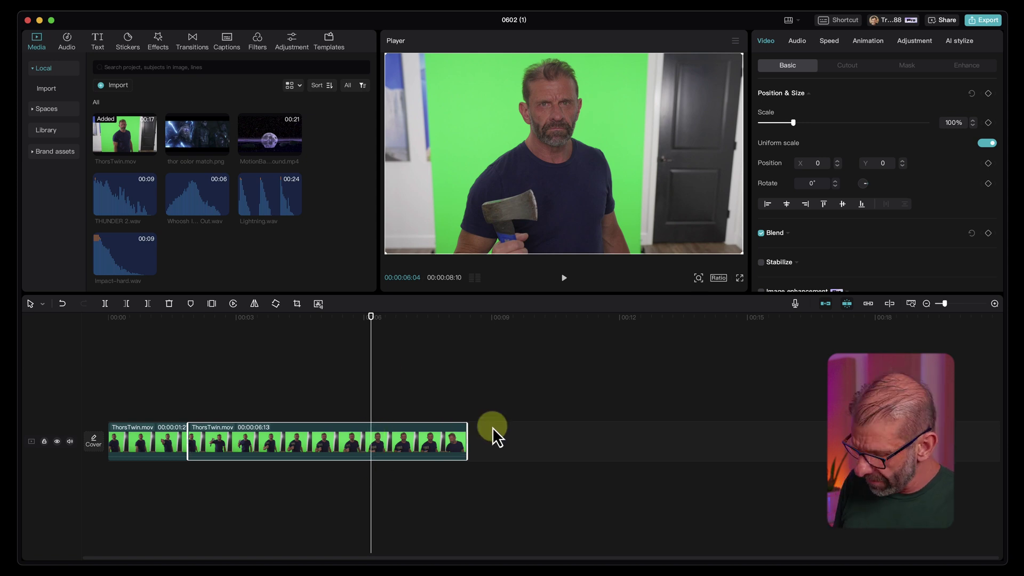
key(w)
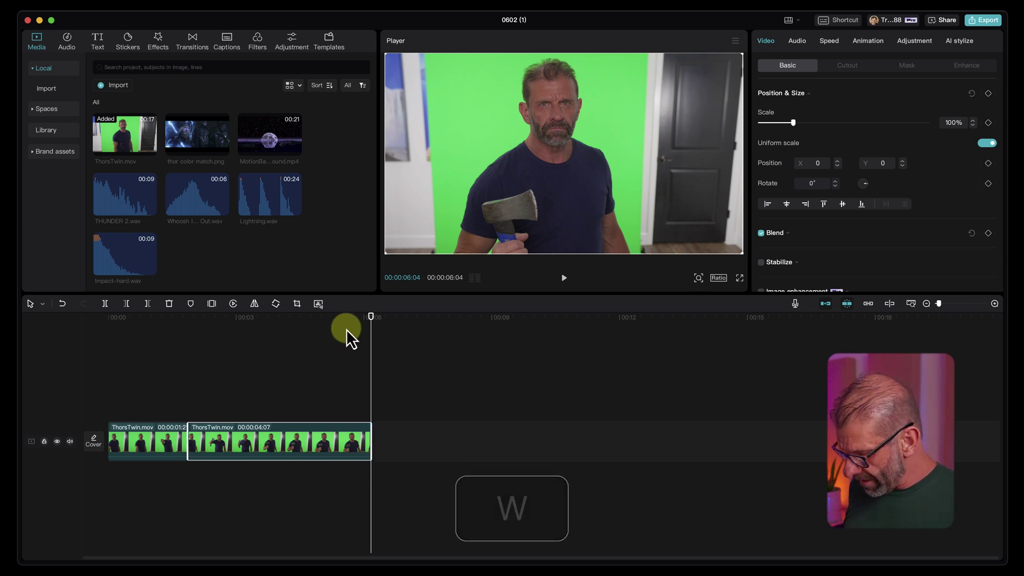
key(shift+z)
click(396, 319)
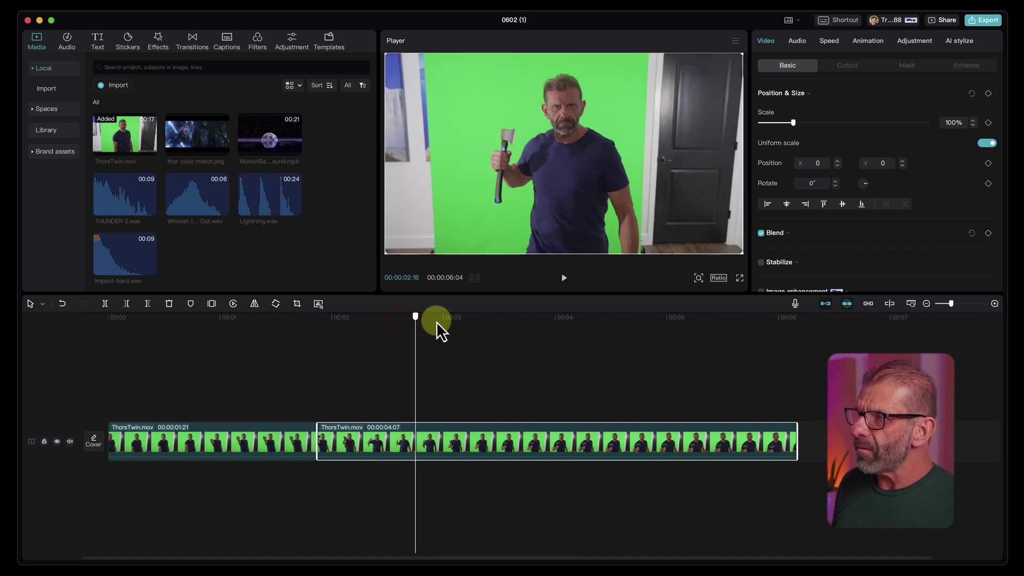
drag(437, 323, 489, 364)
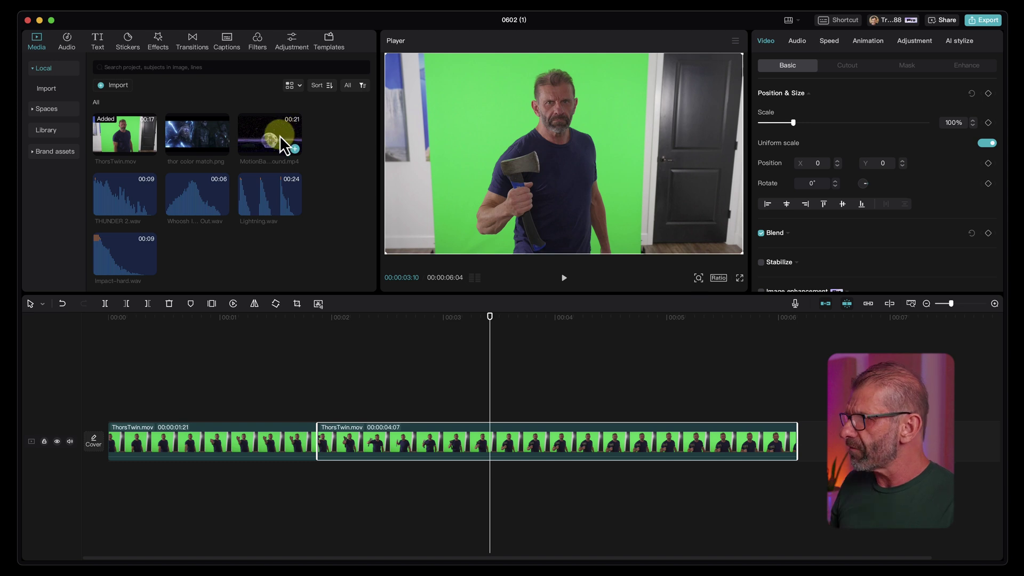
- Add MotionBackground.mp4, delete its unwanted opening and move it to start at 00:00
drag(279, 135, 161, 357)
key(shift+z)
click(110, 318)
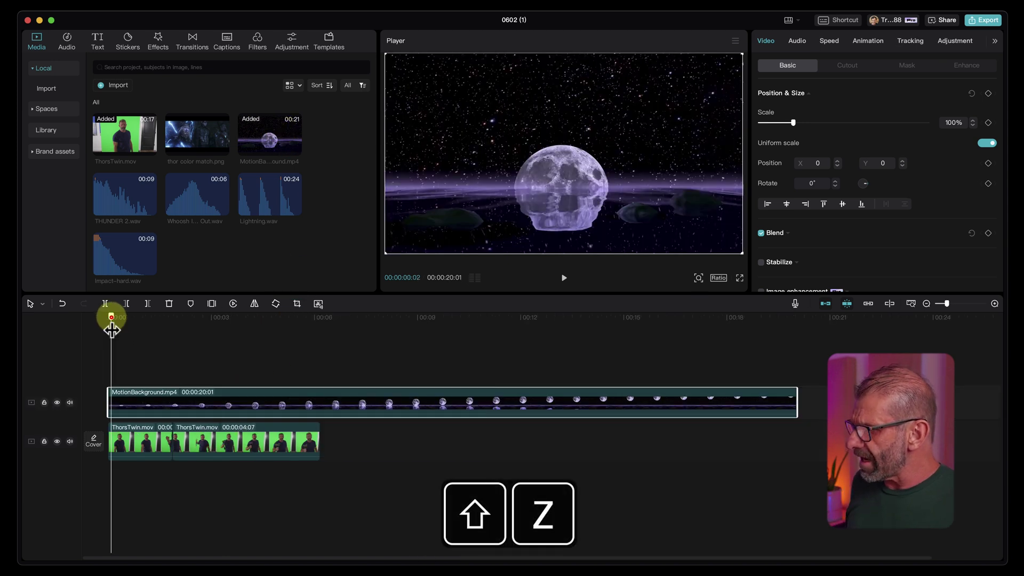
drag(111, 318, 286, 326)
key(super+b)
click(243, 415)
key(Delete)
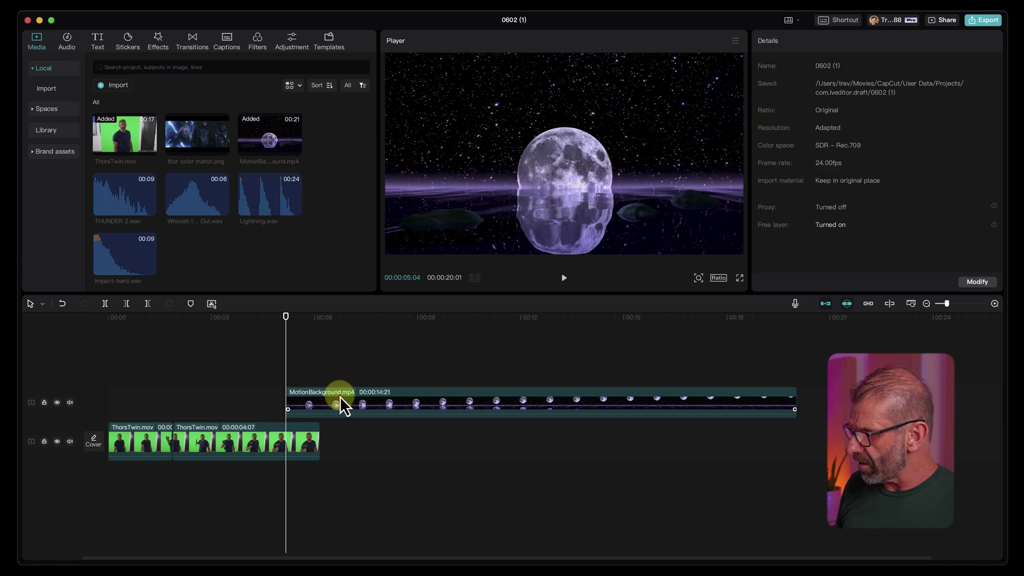
drag(340, 395, 160, 404)
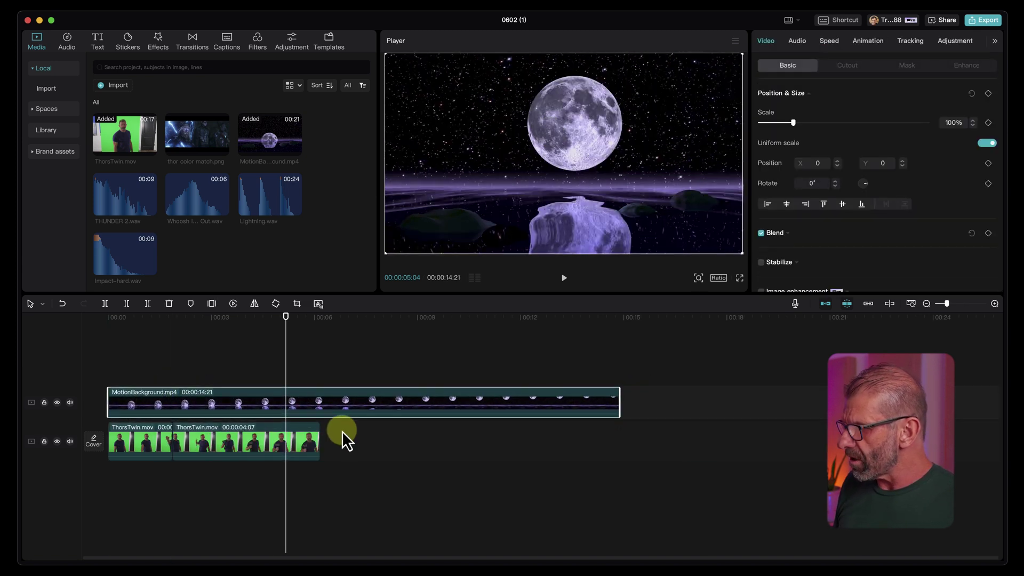
- Lift the ThorsTwin clips above, trim the background to 6:04 and drop it onto the main track
click(359, 452)
drag(421, 446, 114, 359)
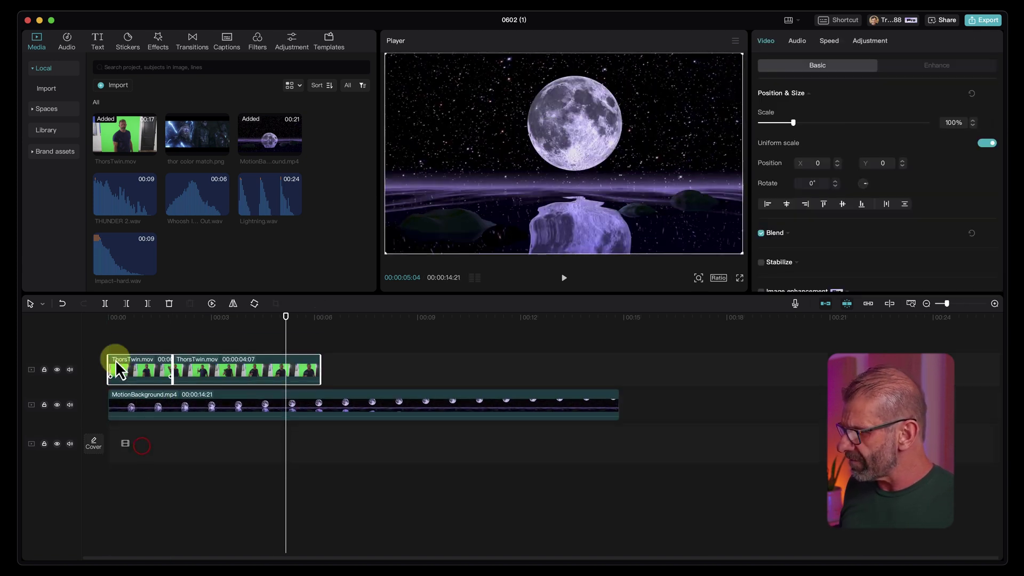
drag(347, 469, 226, 370)
shift+click(131, 365)
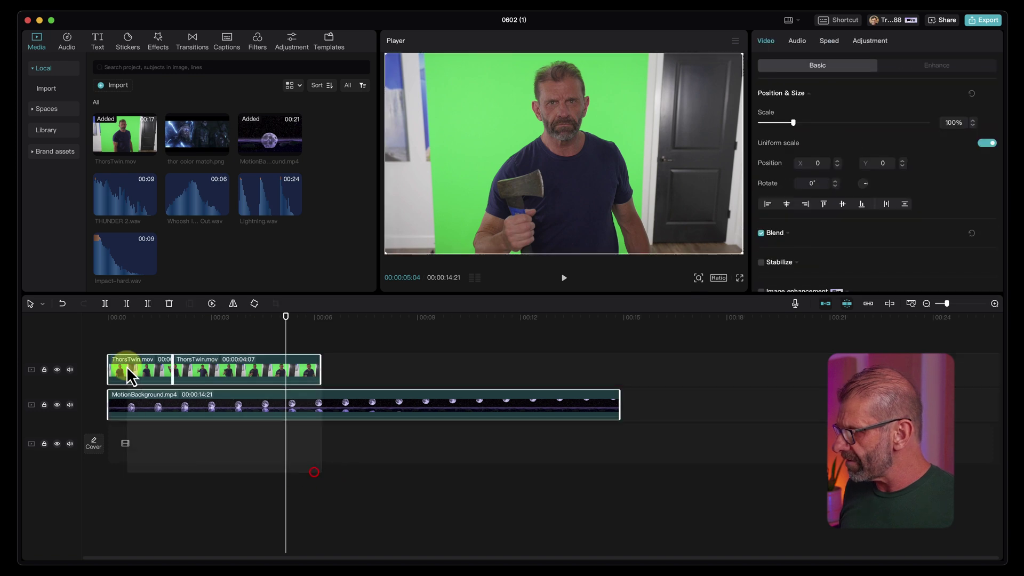
drag(245, 336, 322, 356)
click(489, 402)
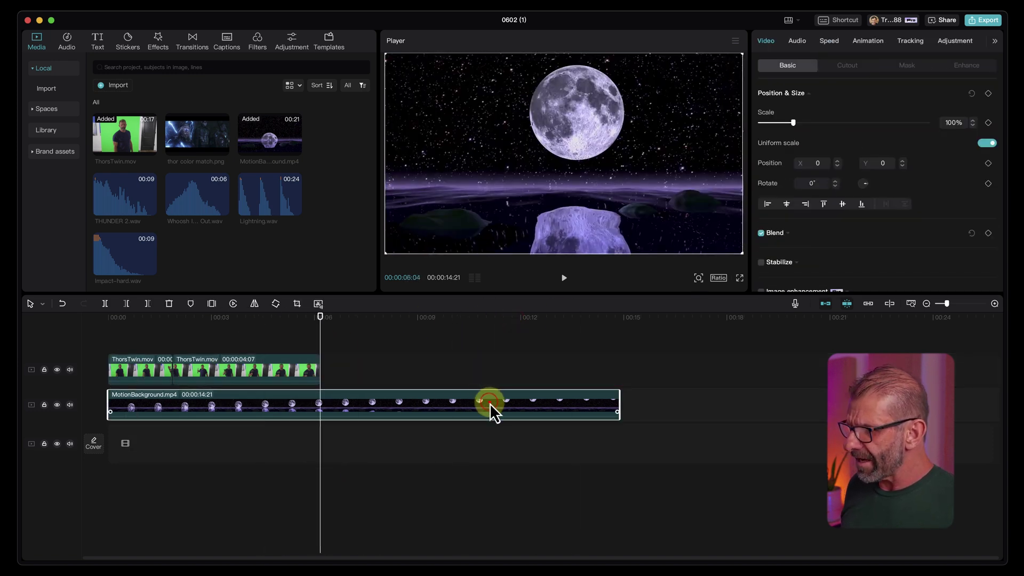
key(w)
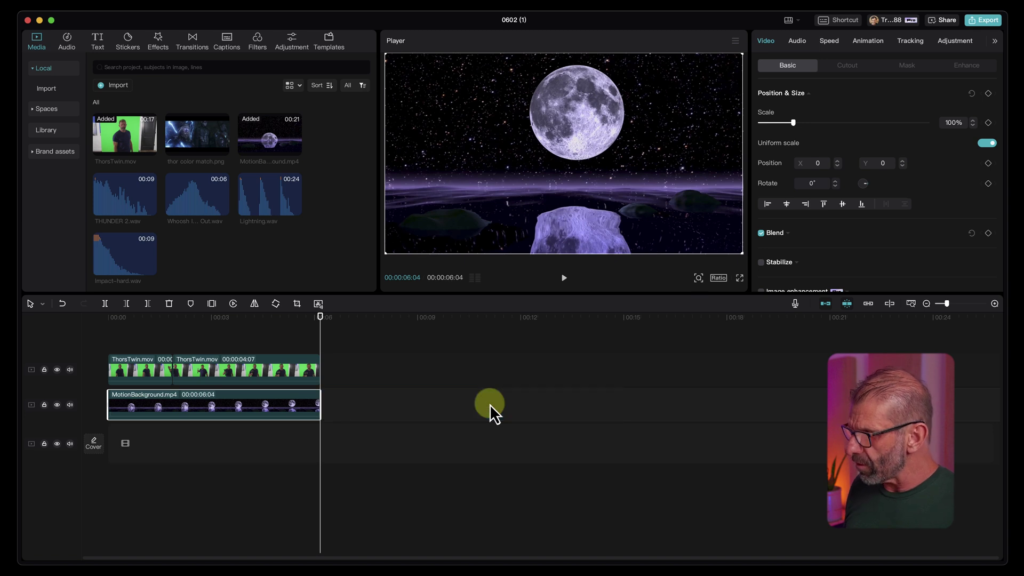
key(shift+z)
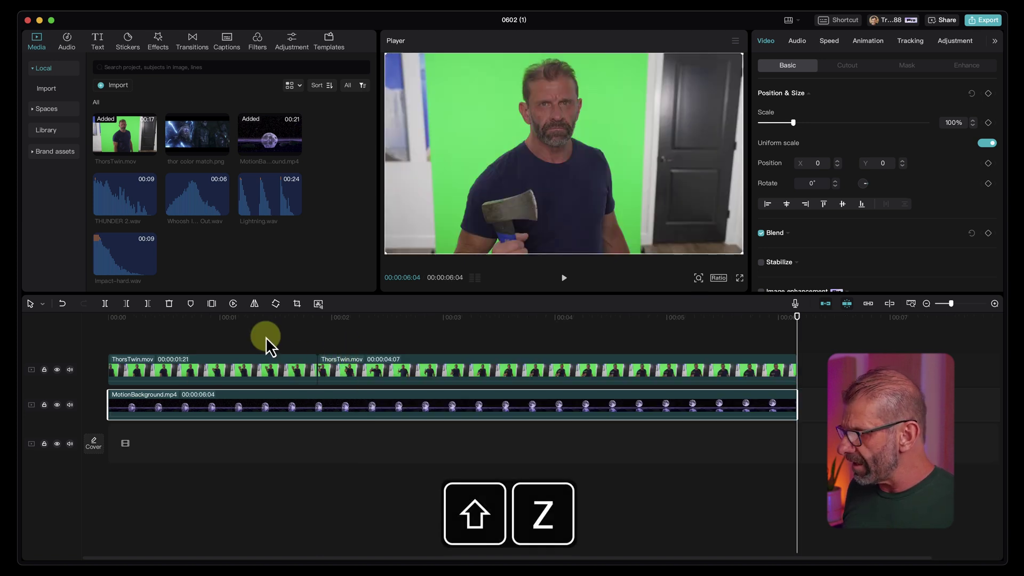
click(266, 337)
drag(330, 405, 359, 434)
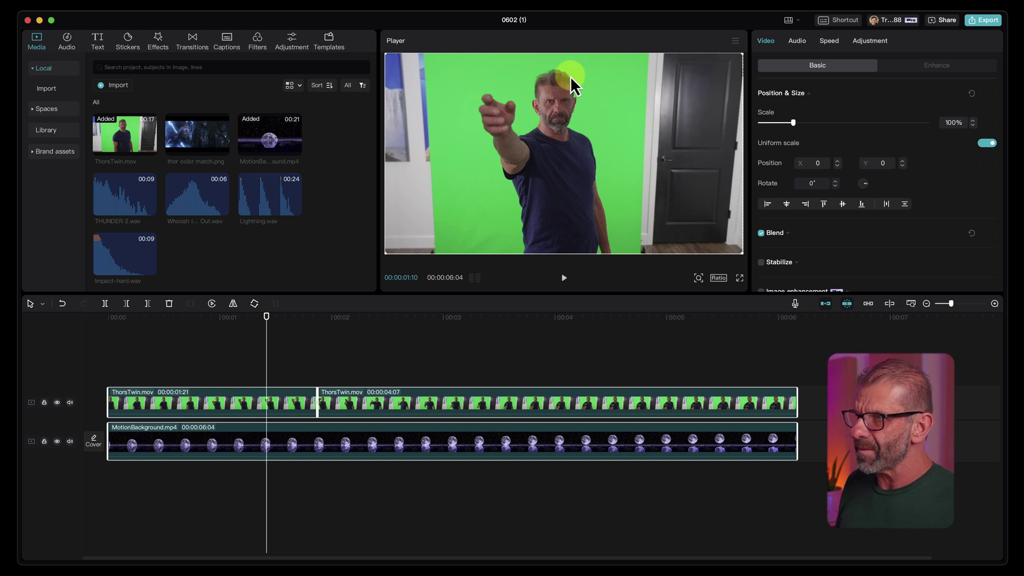
click(290, 331)
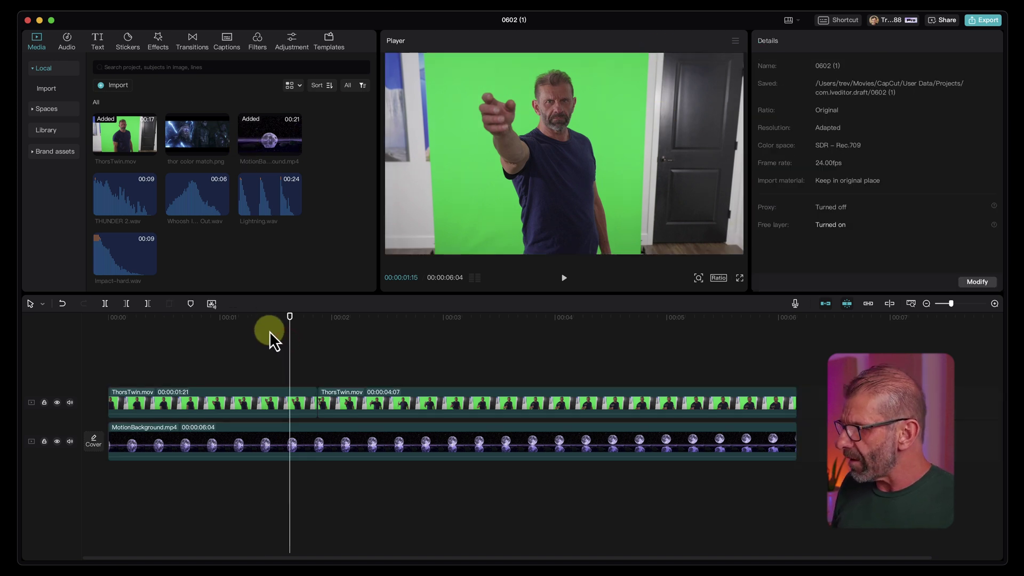
- Crop the first ThorsTwin clip's left, right and top edges in to the green screen
click(259, 410)
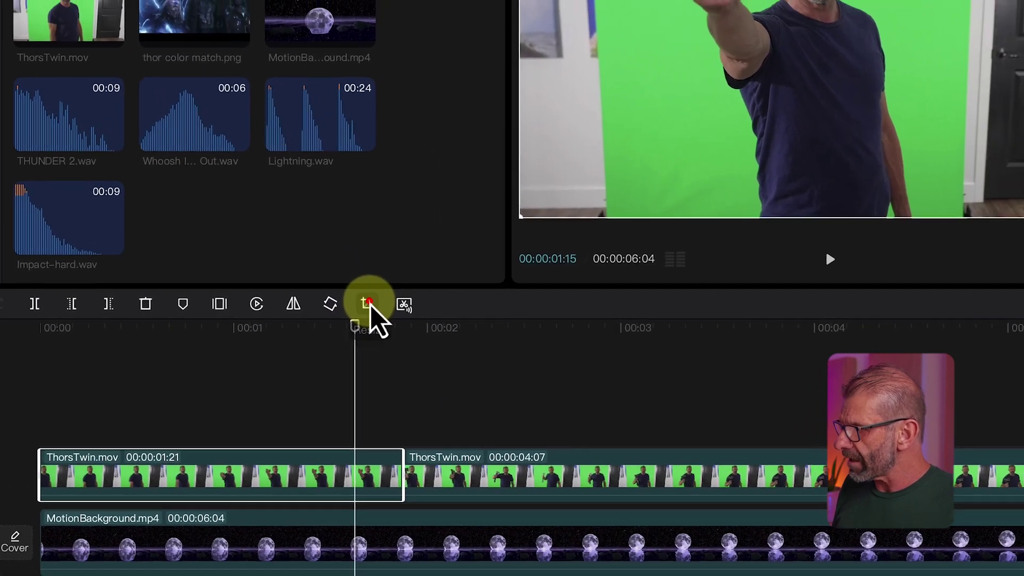
click(400, 303)
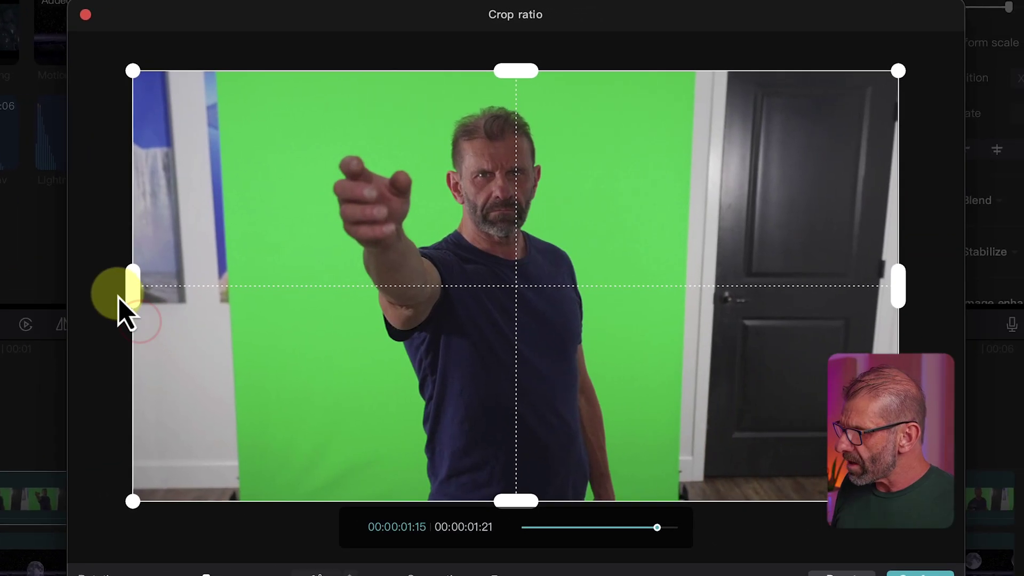
drag(118, 297, 286, 304)
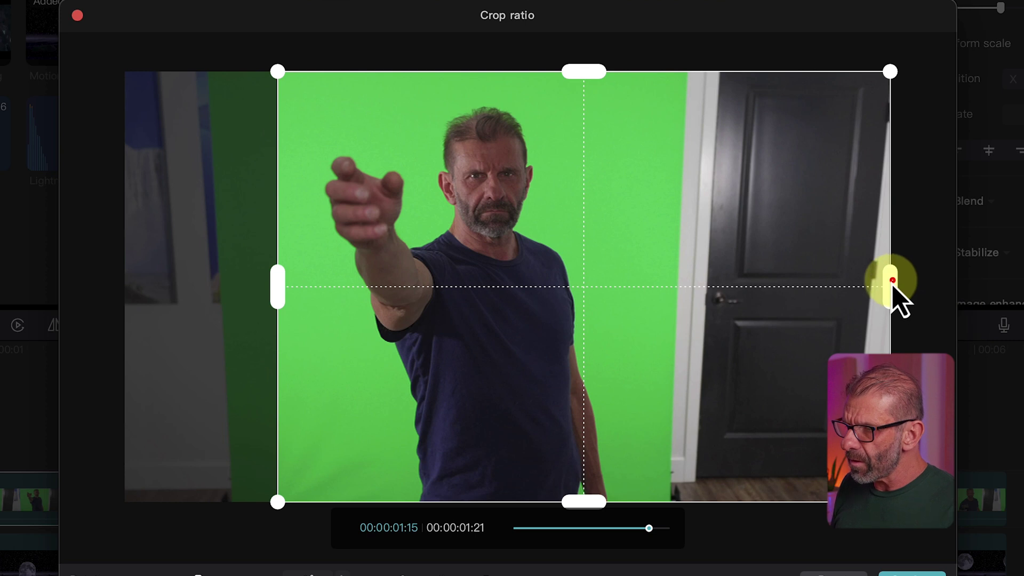
drag(893, 281, 654, 314)
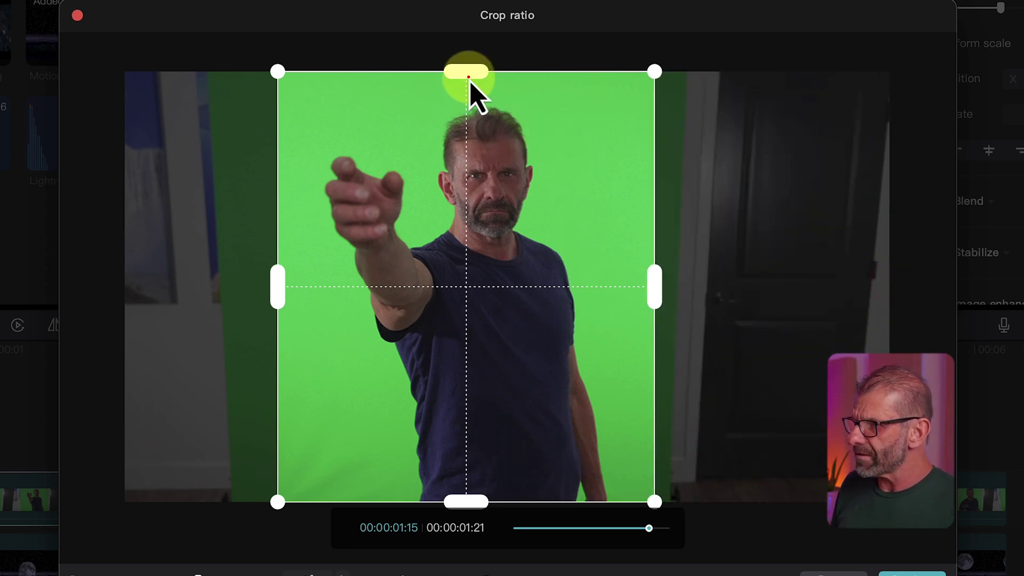
drag(468, 78, 469, 90)
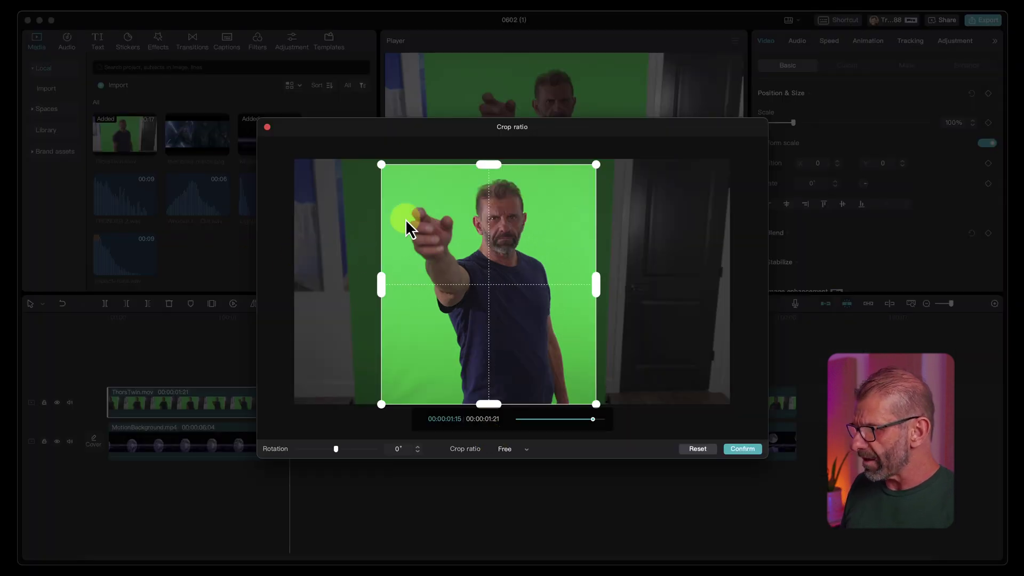
click(754, 453)
- Chroma-key the sampled green from the first ThorsTwin clip, raising Strength and Shadow
drag(288, 318, 227, 336)
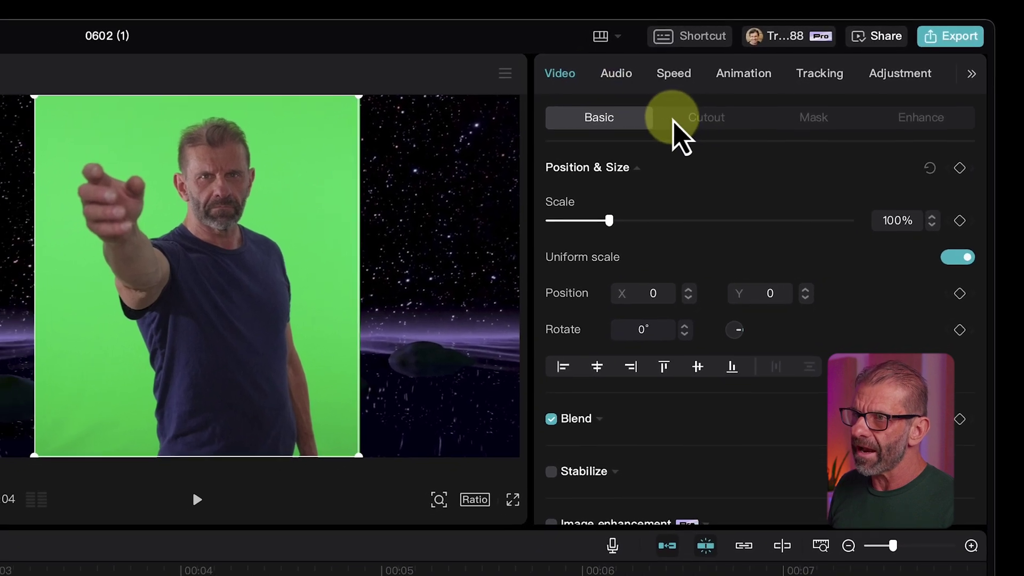
click(682, 114)
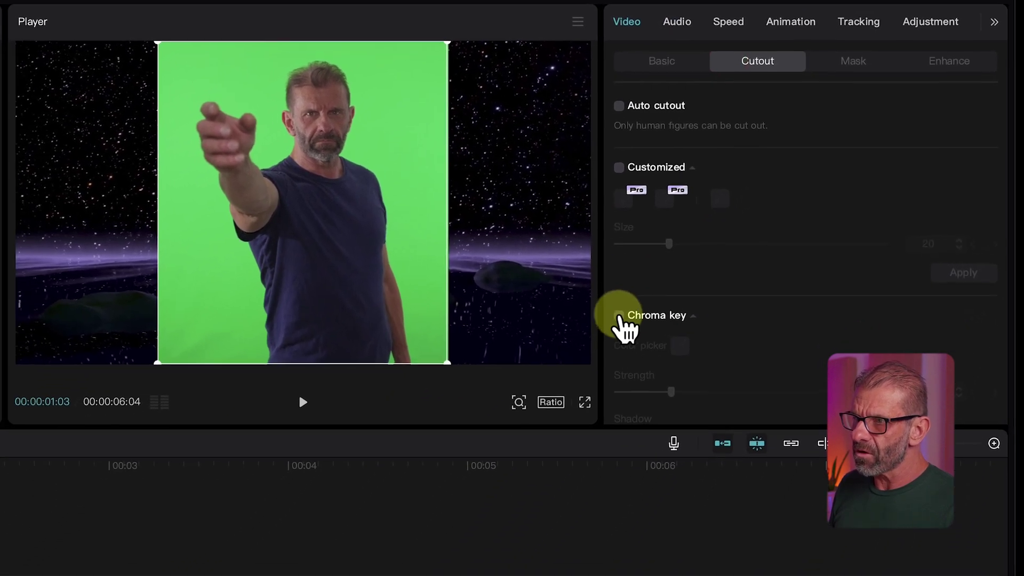
click(591, 360)
scroll(798, 381, down, 1)
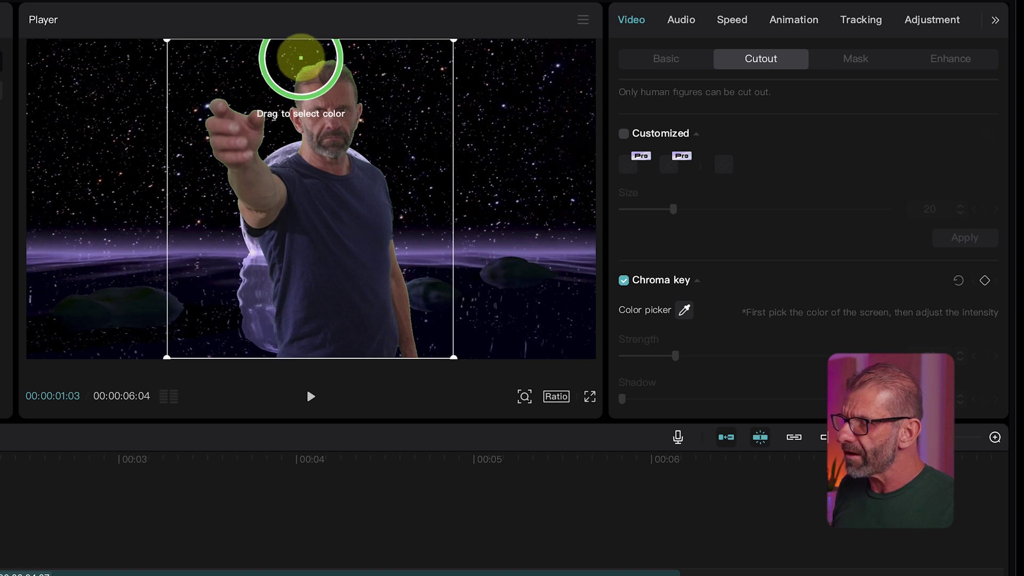
click(301, 57)
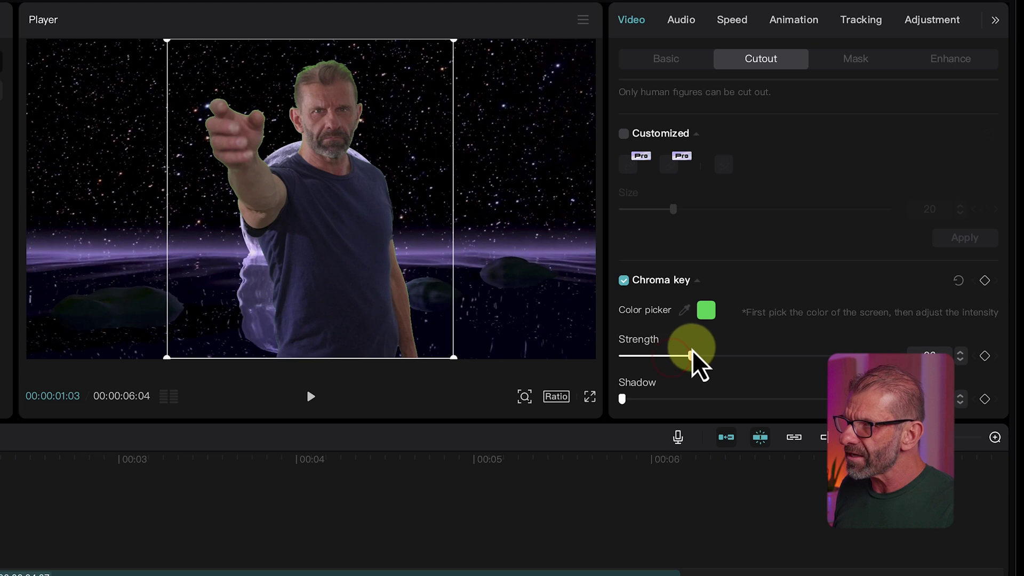
drag(717, 355, 783, 334)
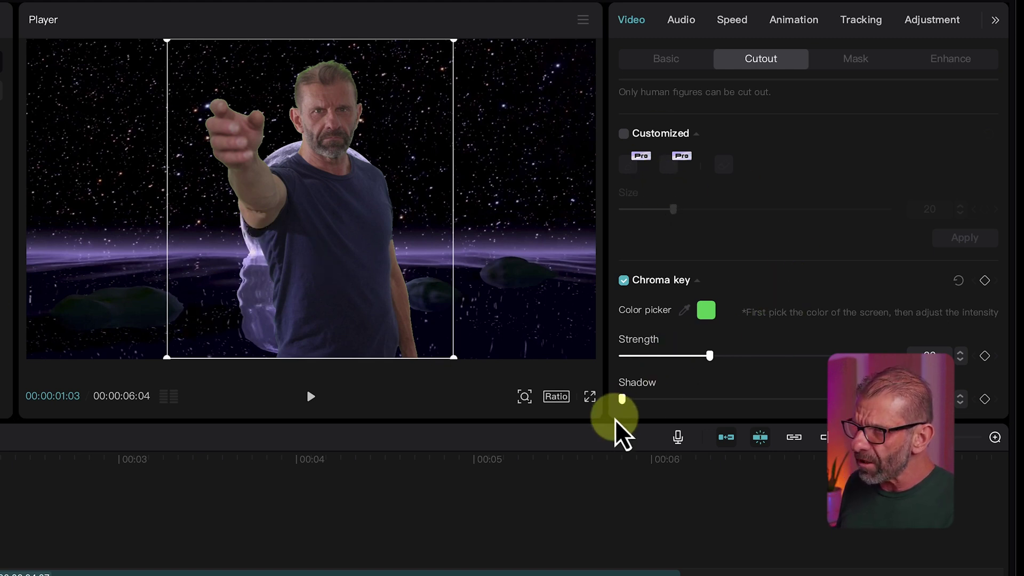
drag(622, 401, 806, 399)
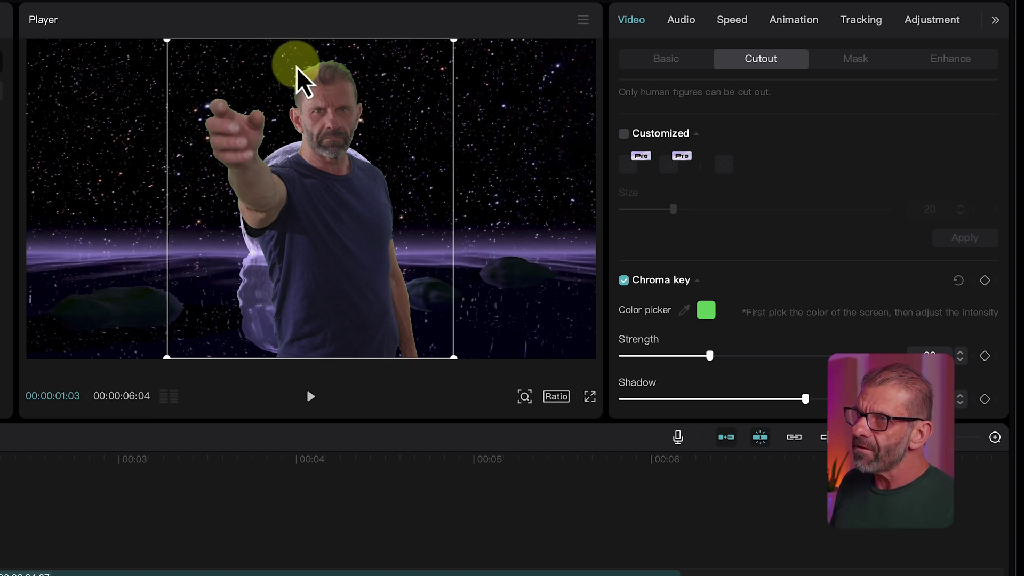
- Set the green HSL Saturation and Brightness to -100 to remove green spill
click(956, 32)
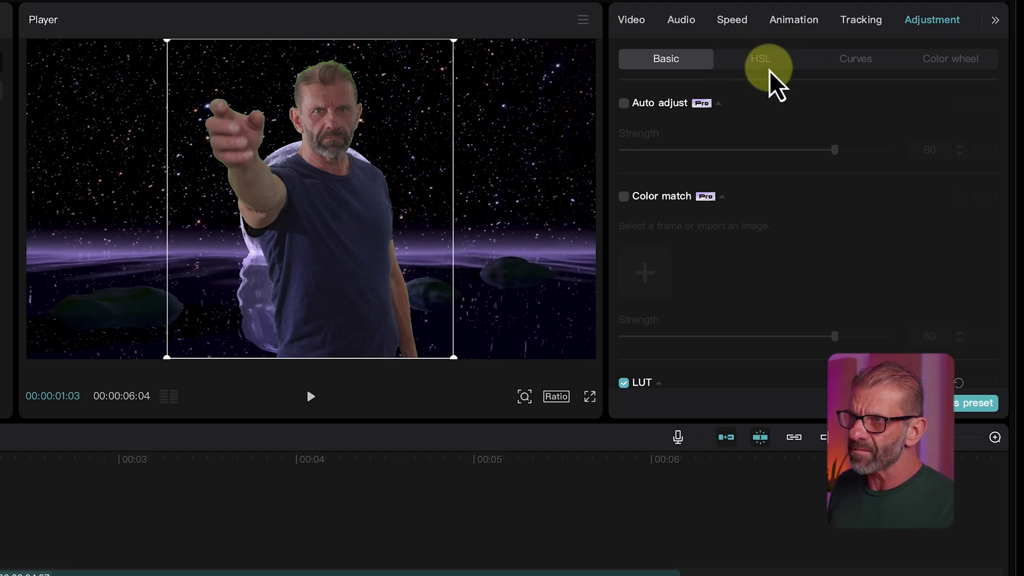
click(768, 70)
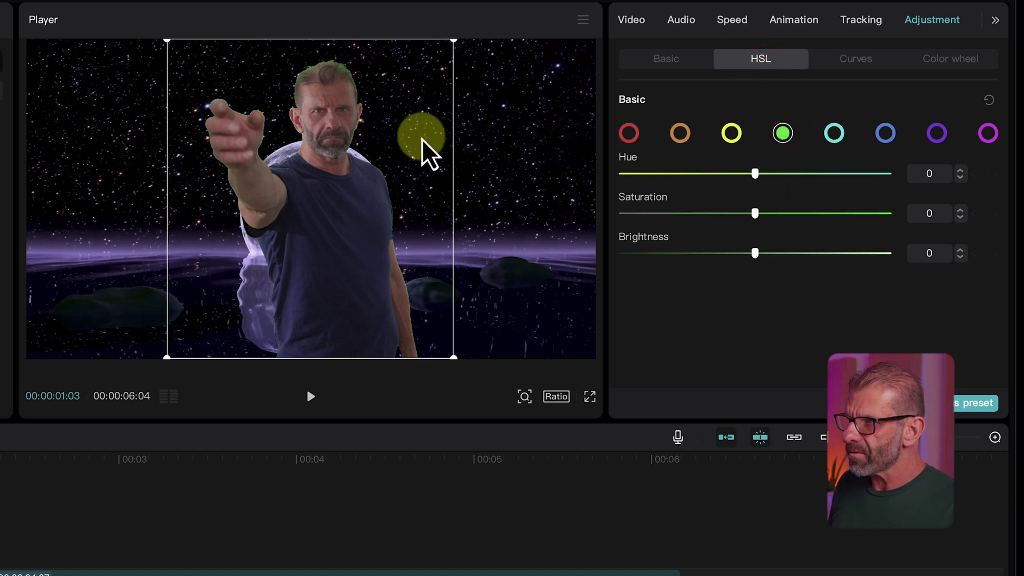
drag(738, 214, 457, 251)
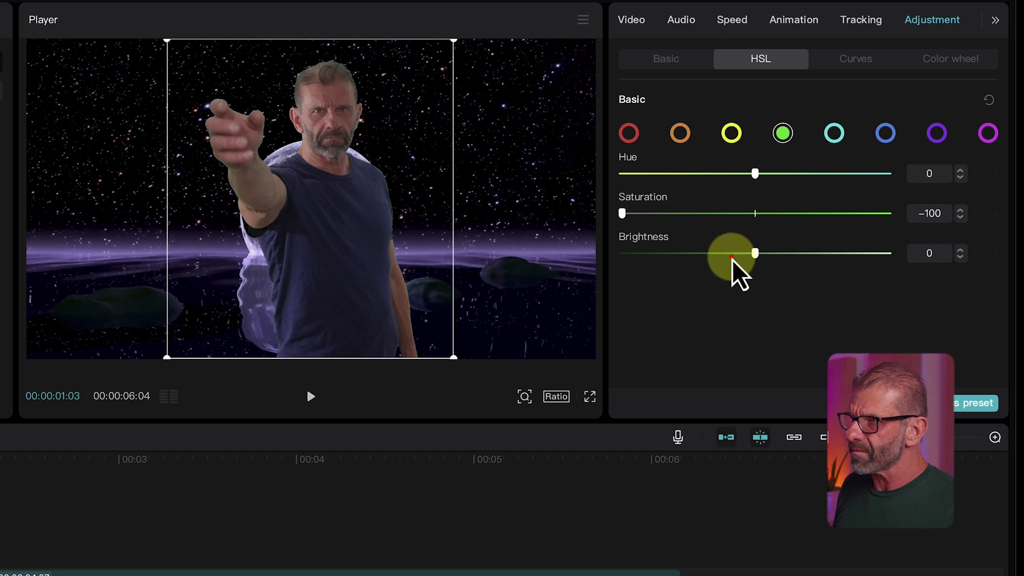
drag(732, 257, 513, 259)
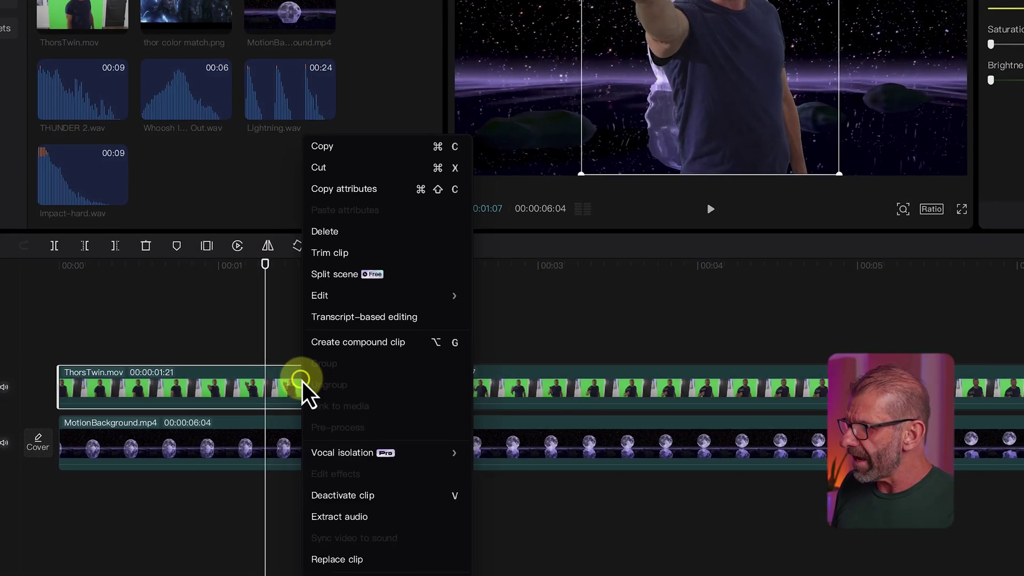
- Copy the first clip's key and colour attributes and paste them onto the second ThorsTwin clip
click(350, 178)
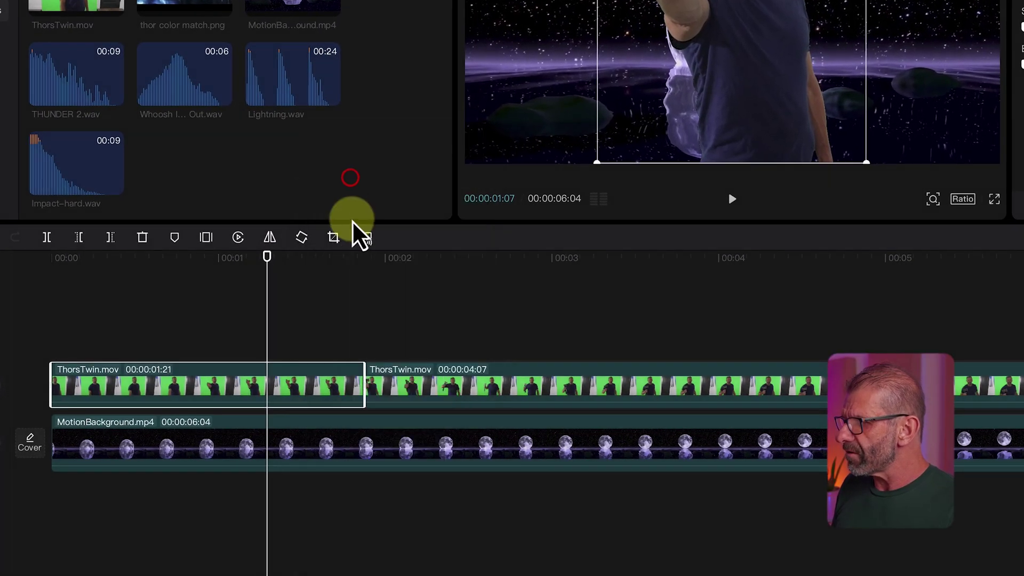
drag(335, 258, 473, 295)
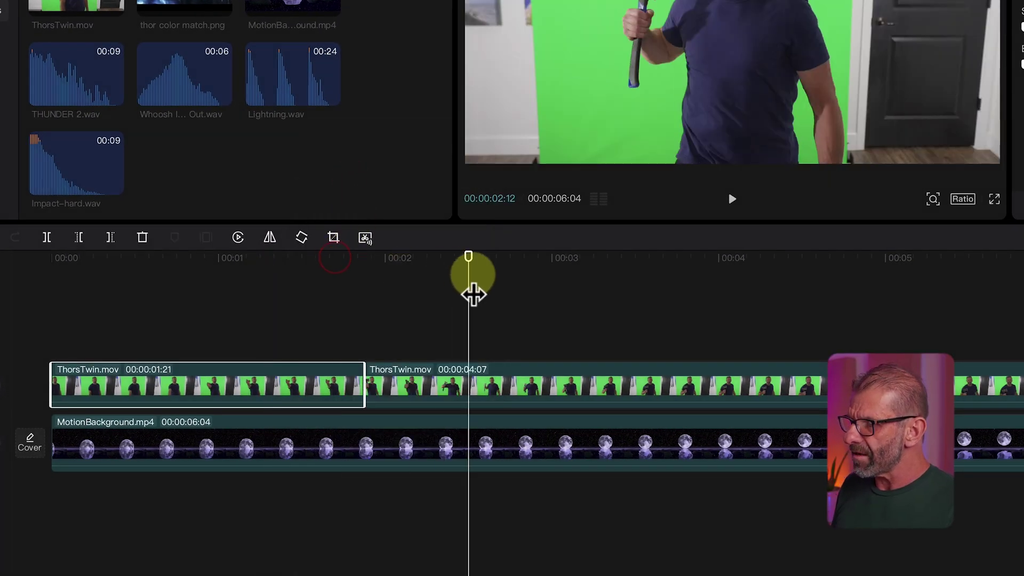
right_click(533, 375)
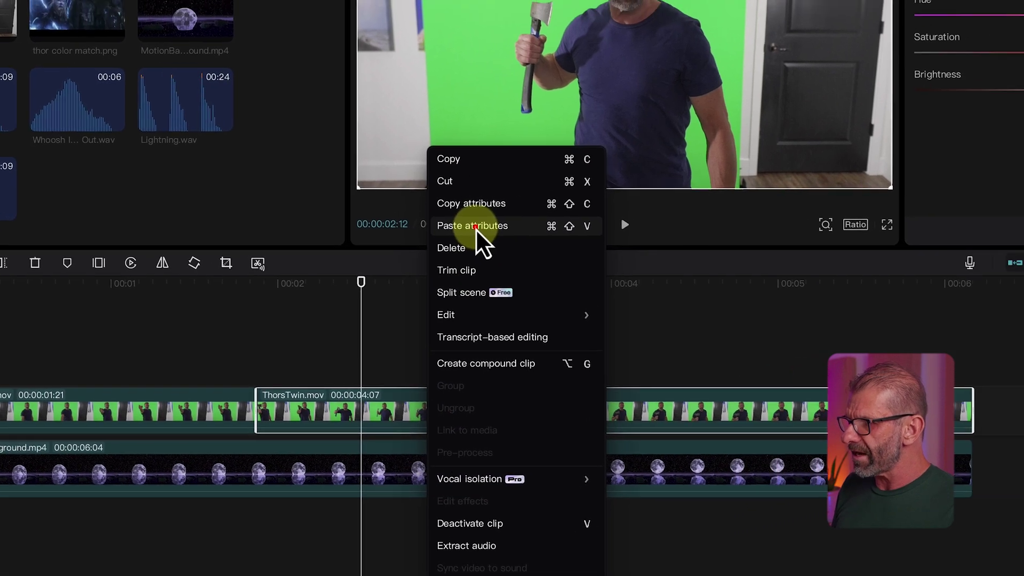
click(584, 203)
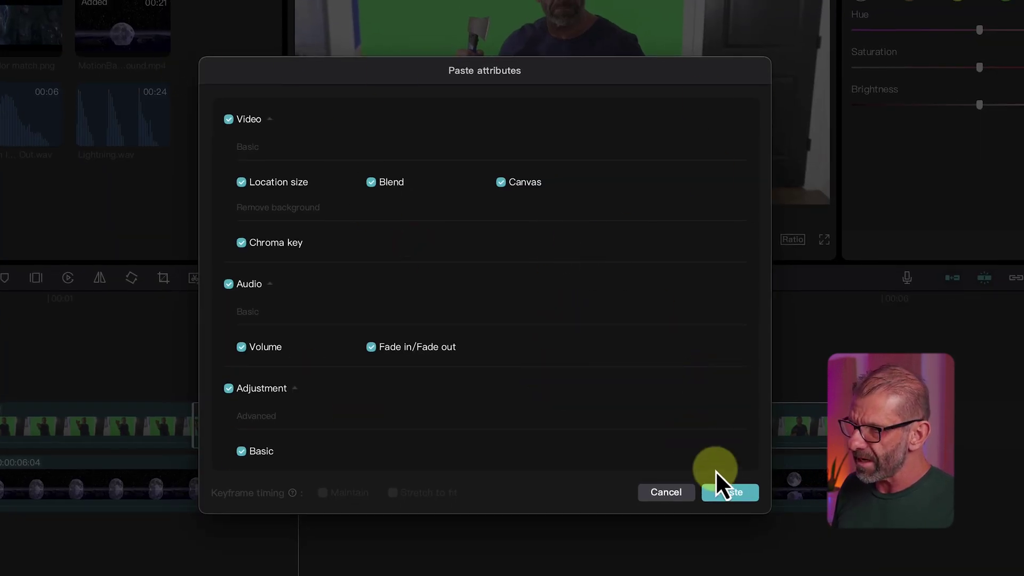
click(732, 491)
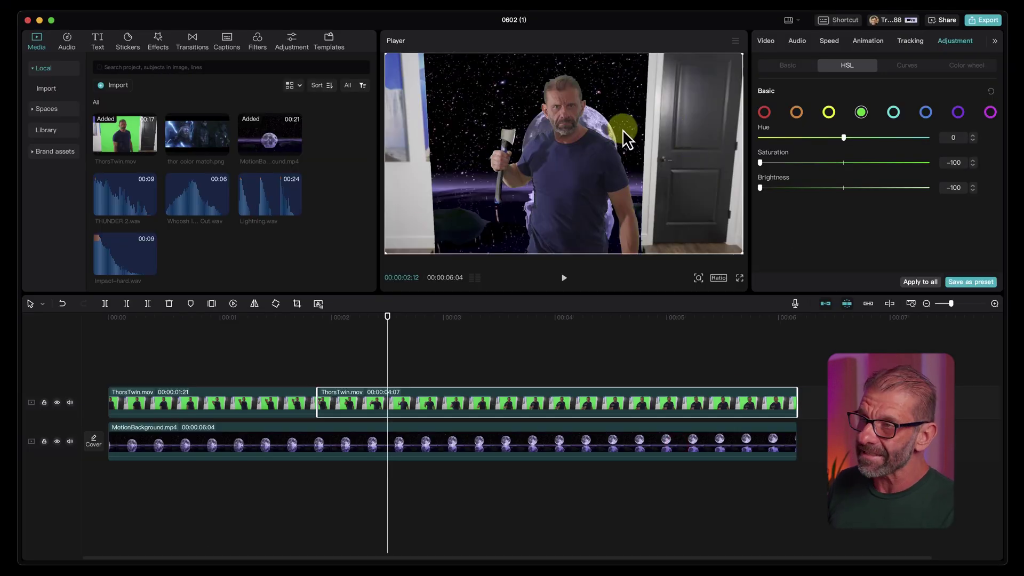
- Crop the second clip's left, top and right edges tightly around the man and preview
click(297, 304)
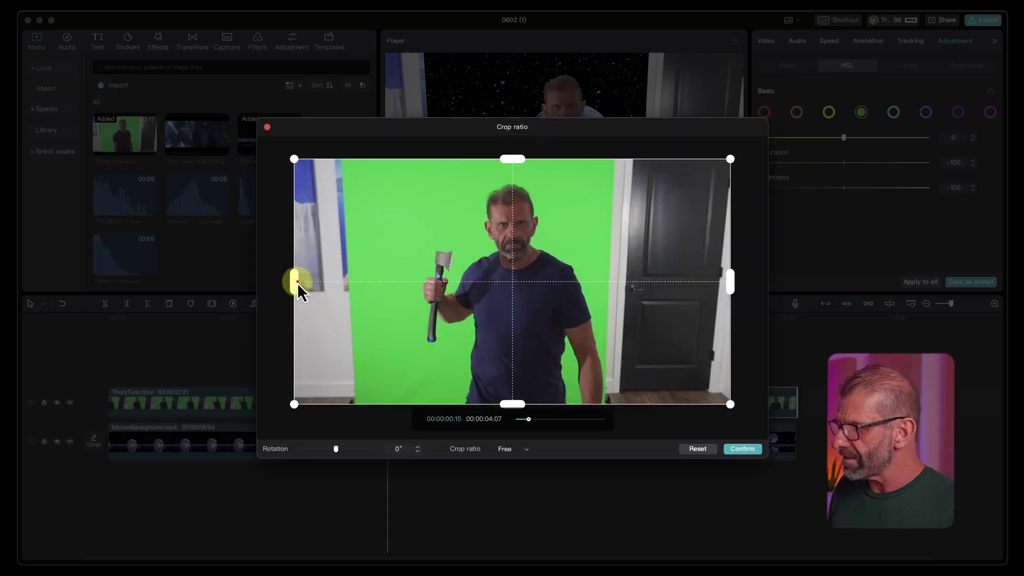
drag(297, 282, 373, 292)
drag(552, 159, 553, 180)
drag(731, 292, 606, 312)
click(741, 448)
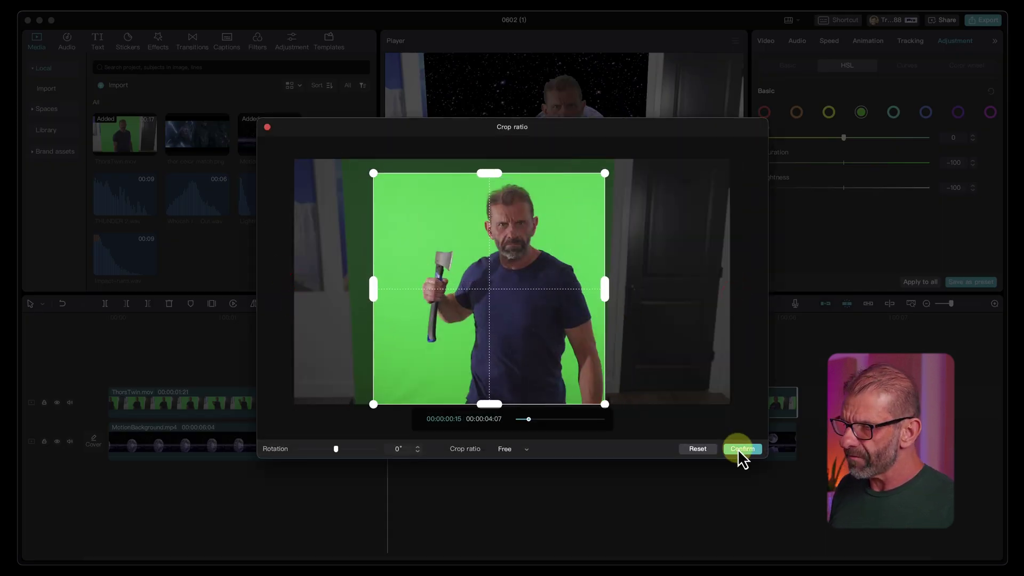
click(447, 363)
click(277, 337)
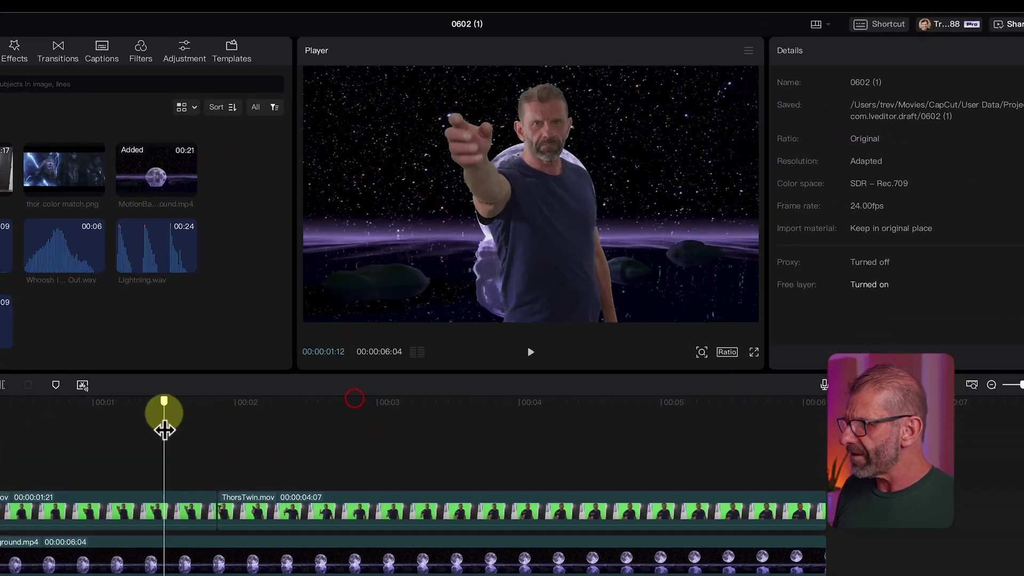
key(space)
key(space)
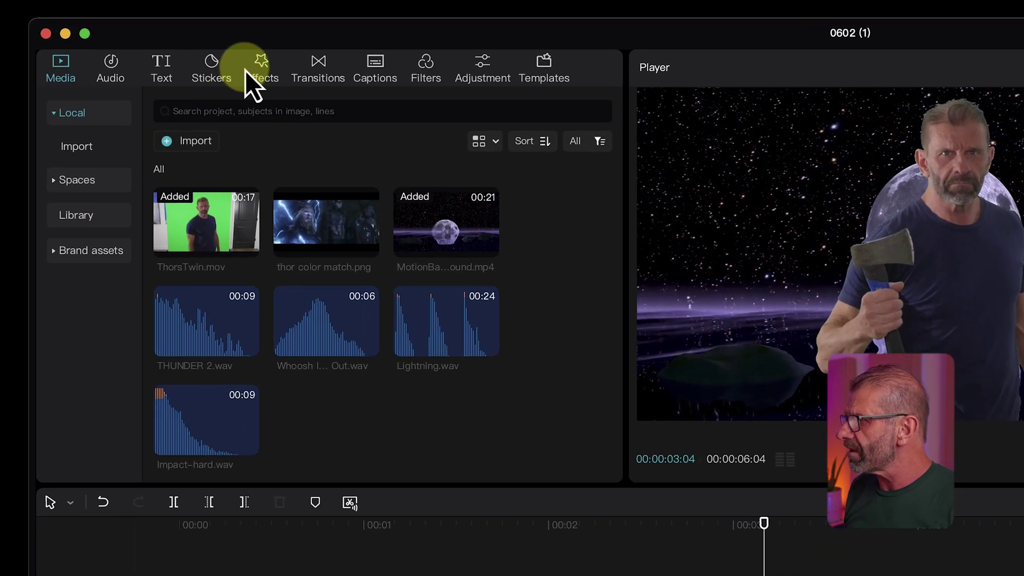
- Search effects for 'purple smoke' and add Purple Mist stretched to the video's end
click(252, 63)
click(232, 118)
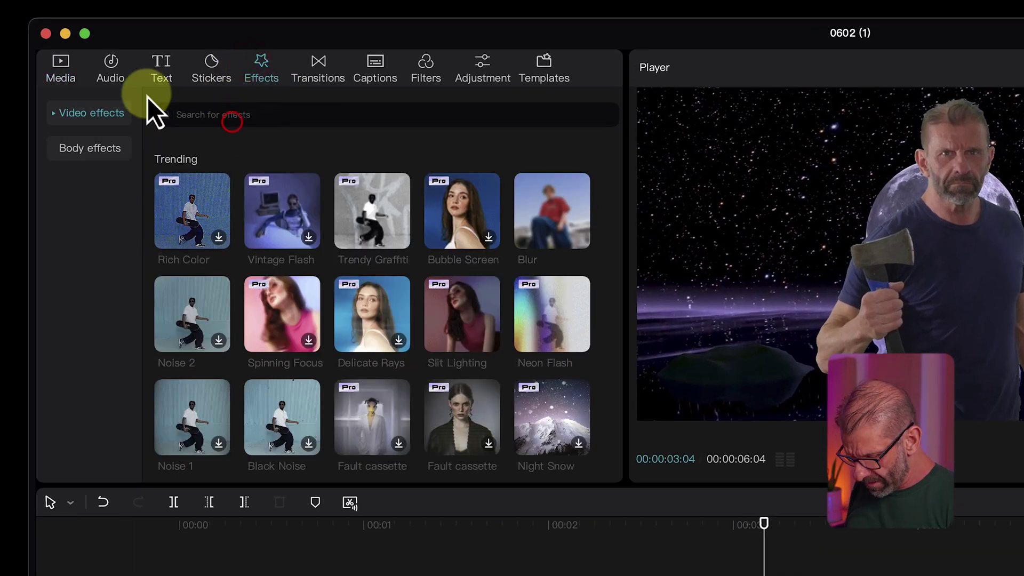
text(purpole smoke)
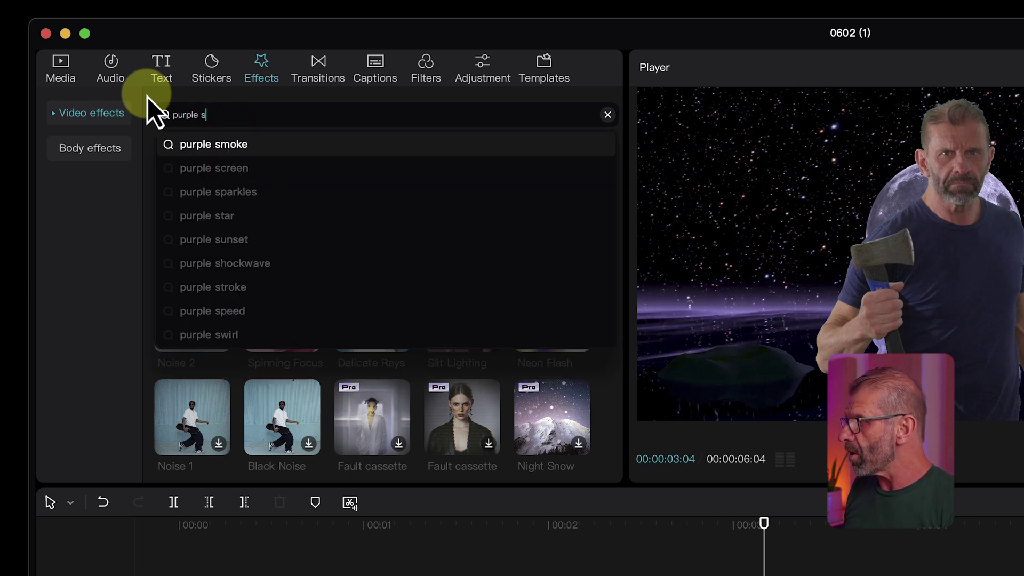
key(Return)
drag(205, 219, 156, 575)
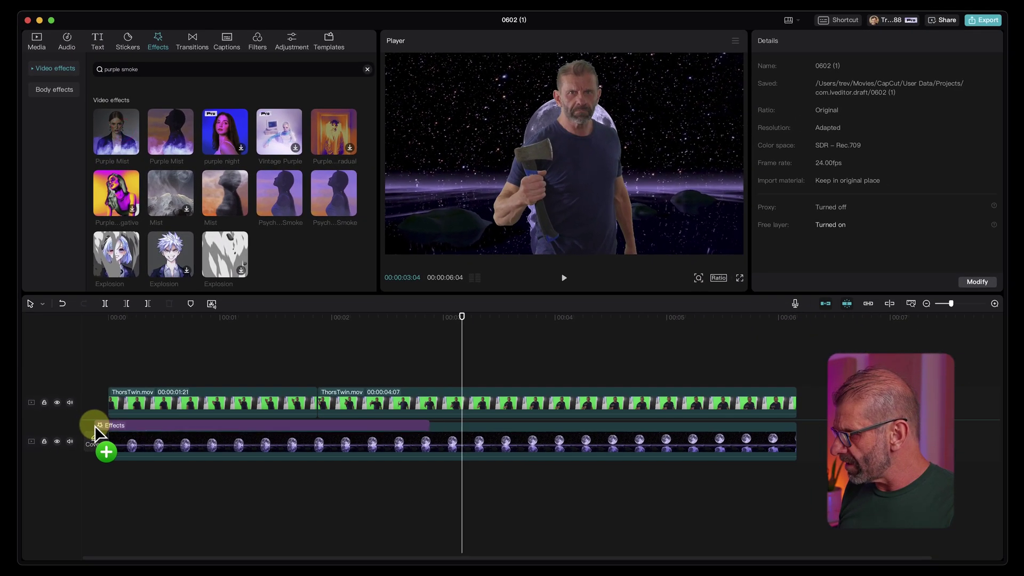
drag(94, 425, 101, 424)
drag(451, 414, 794, 394)
- Raise the Purple Mist Speed to 68 and preview the fog
drag(606, 316, 541, 282)
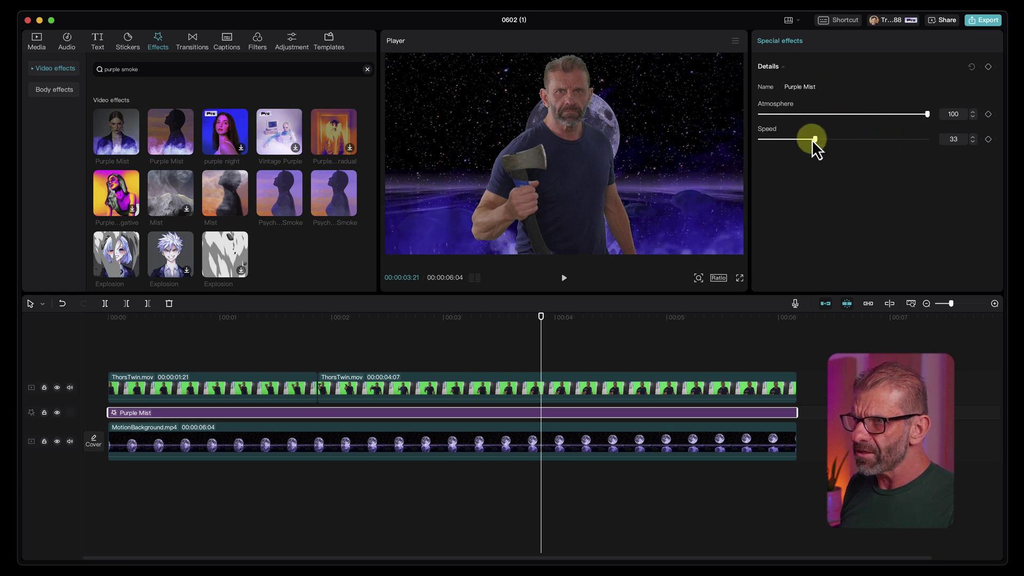
drag(814, 140, 872, 139)
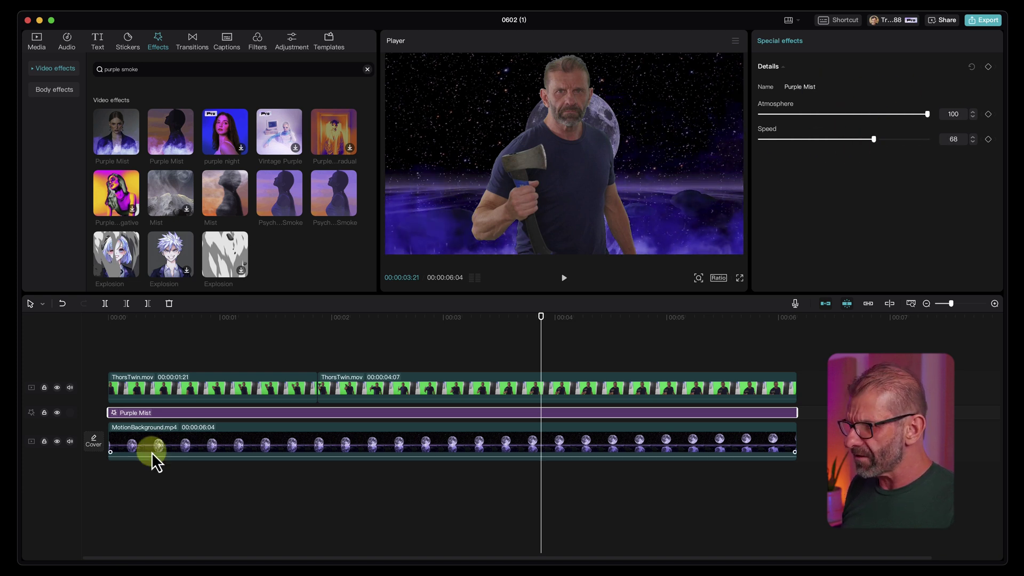
click(439, 318)
key(space)
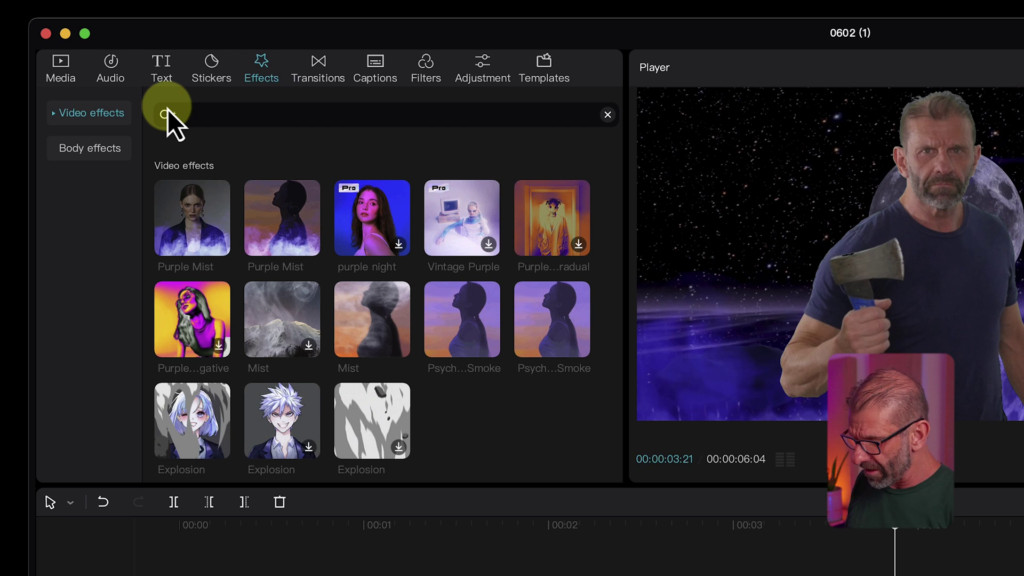
- Add the Tyndall Effect across the full video and shift its glow colour to green
click(170, 115)
text(tynd)
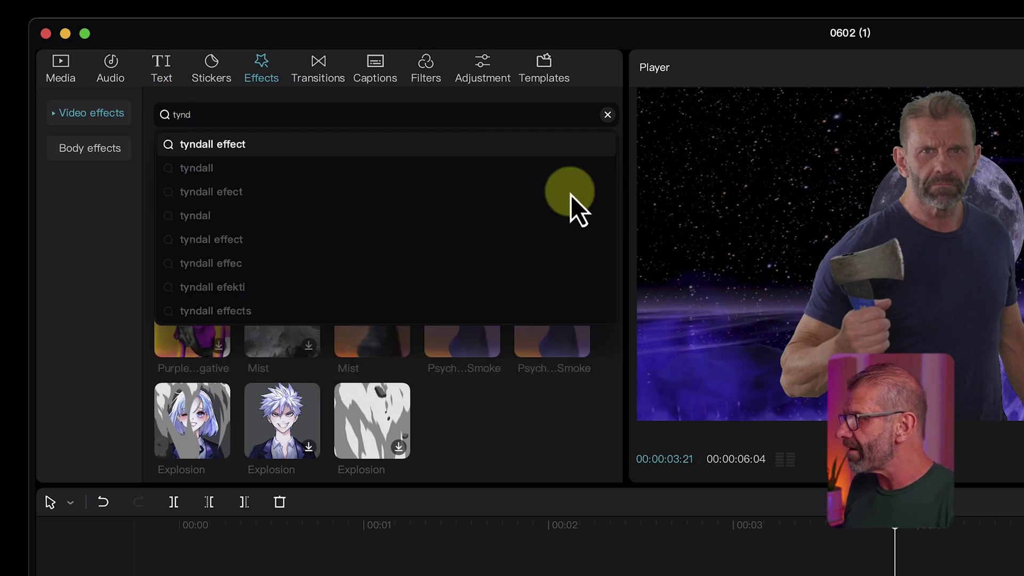
click(325, 145)
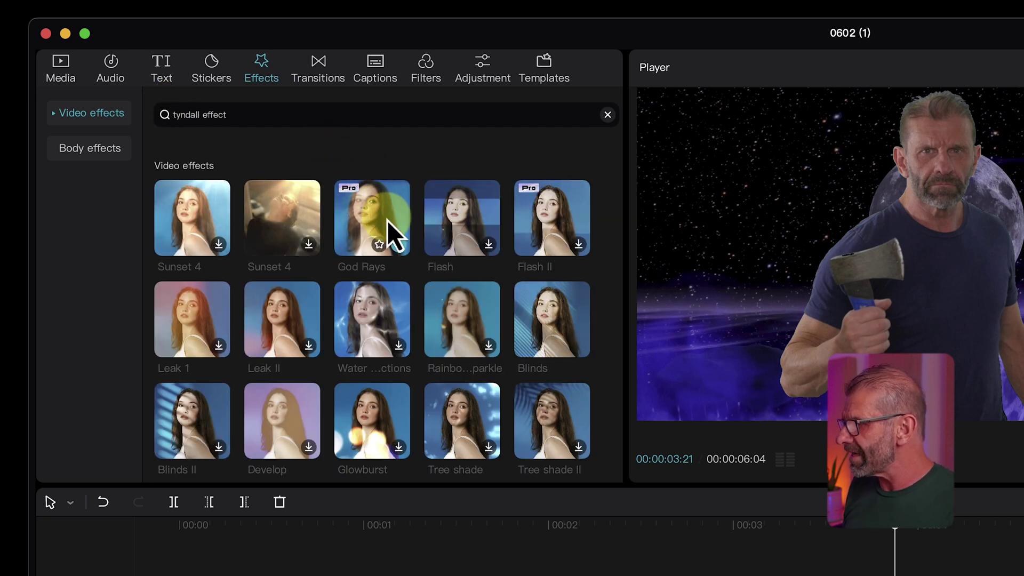
scroll(434, 376, down, 10)
drag(219, 408, 197, 575)
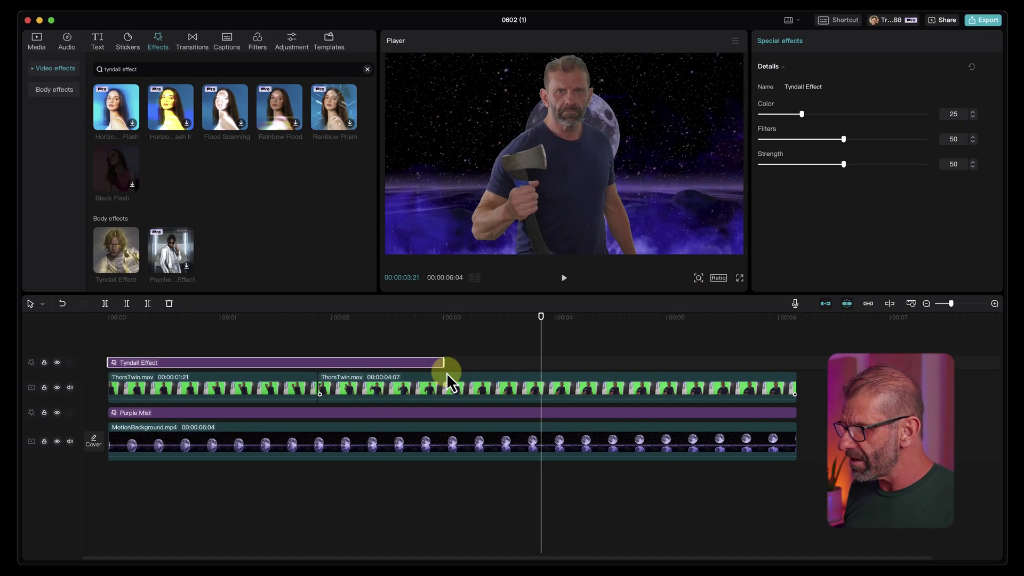
drag(442, 363, 793, 349)
drag(630, 320, 659, 353)
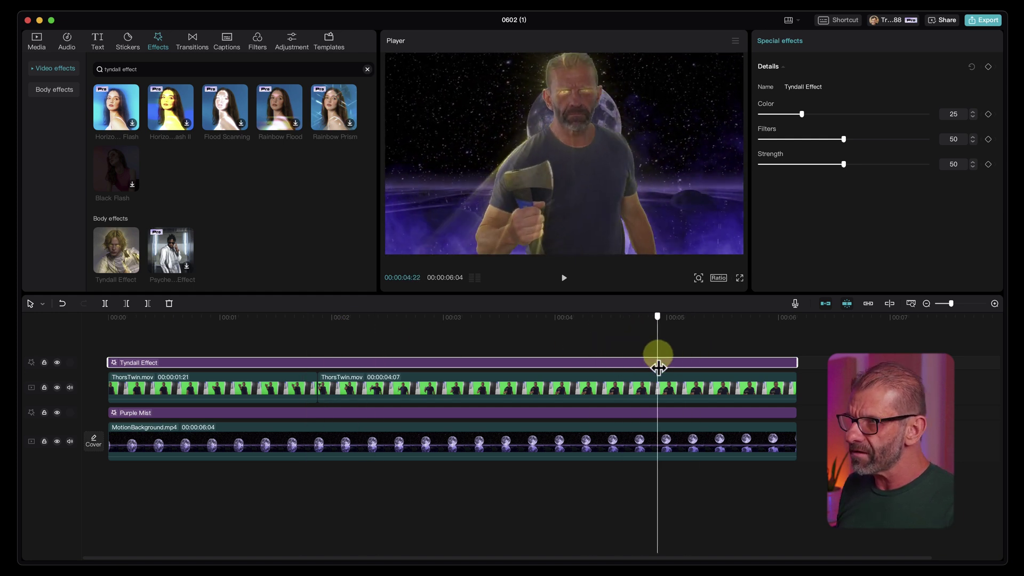
drag(799, 113, 924, 164)
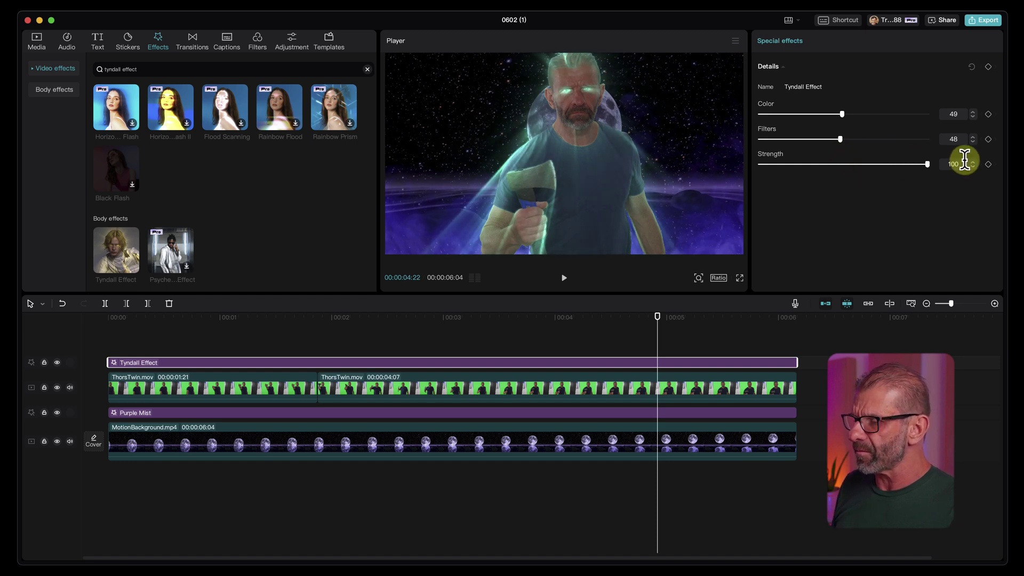
drag(239, 329, 295, 323)
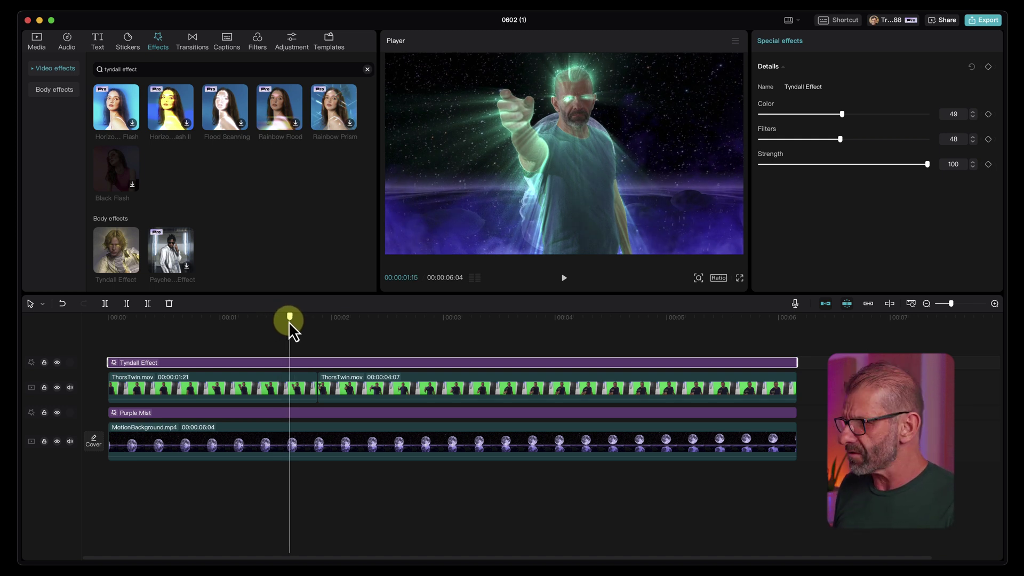
- Split the Tyndall Effect at 00:00:01:14 and delete the part before it
drag(289, 322, 285, 322)
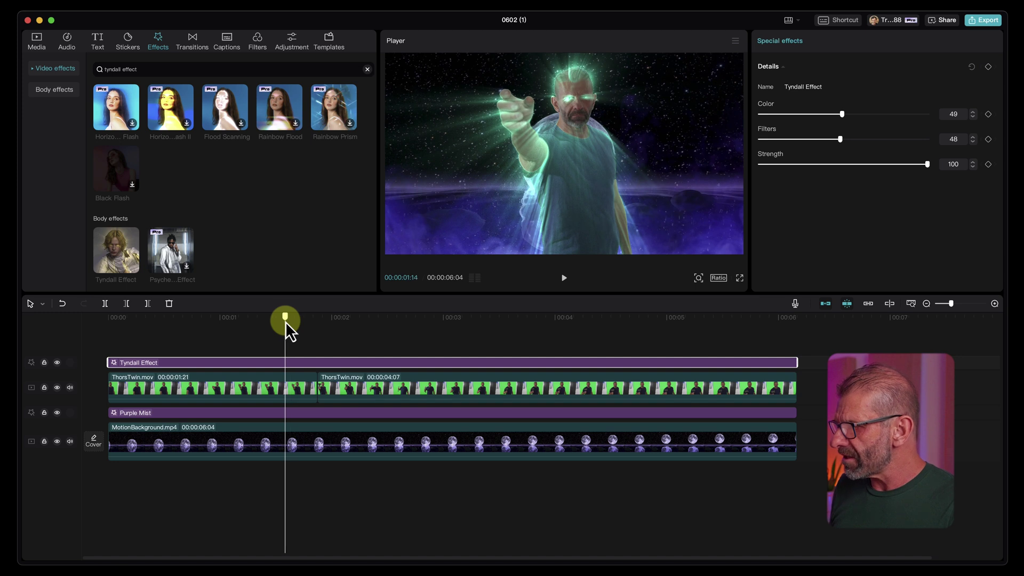
key(super+b)
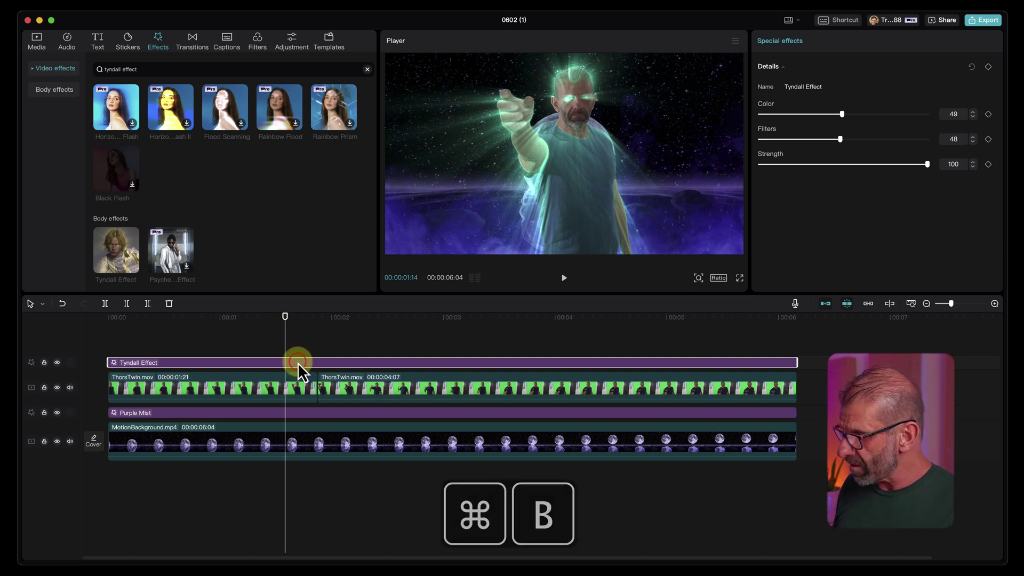
click(251, 363)
key(BackSpace)
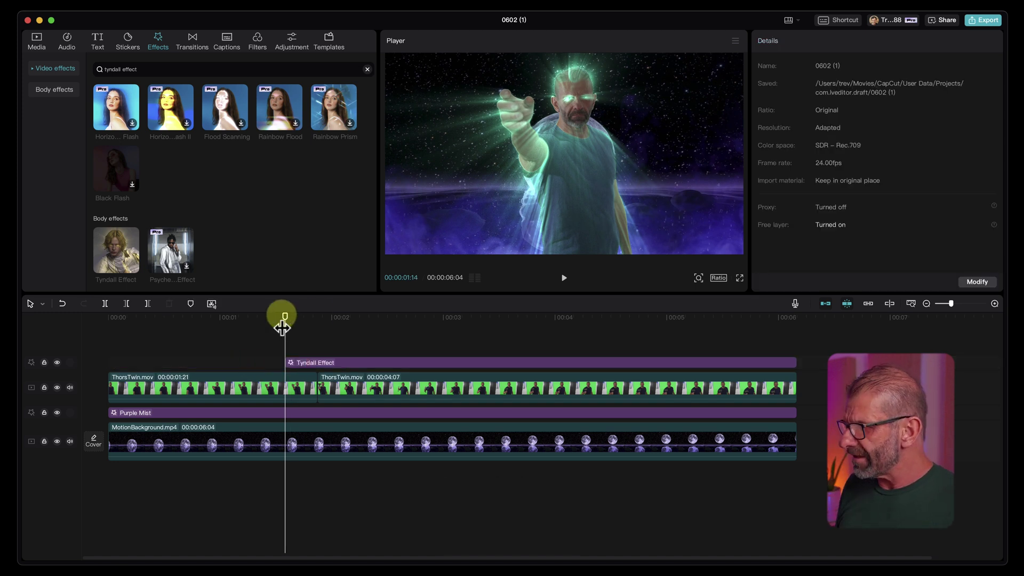
- Raise the Tyndall Effect's Color to 57
drag(286, 326, 498, 348)
click(492, 362)
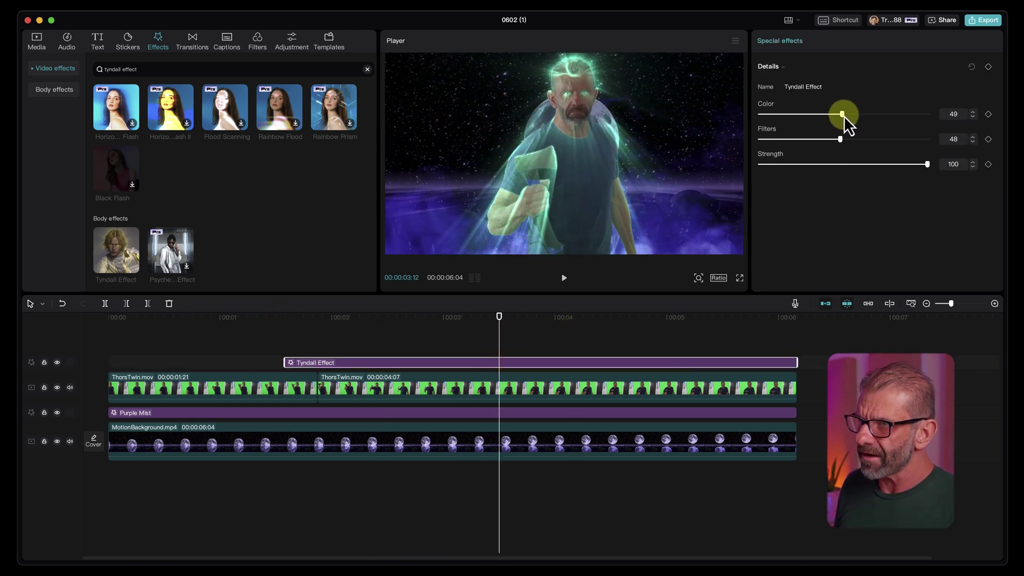
drag(855, 115, 860, 116)
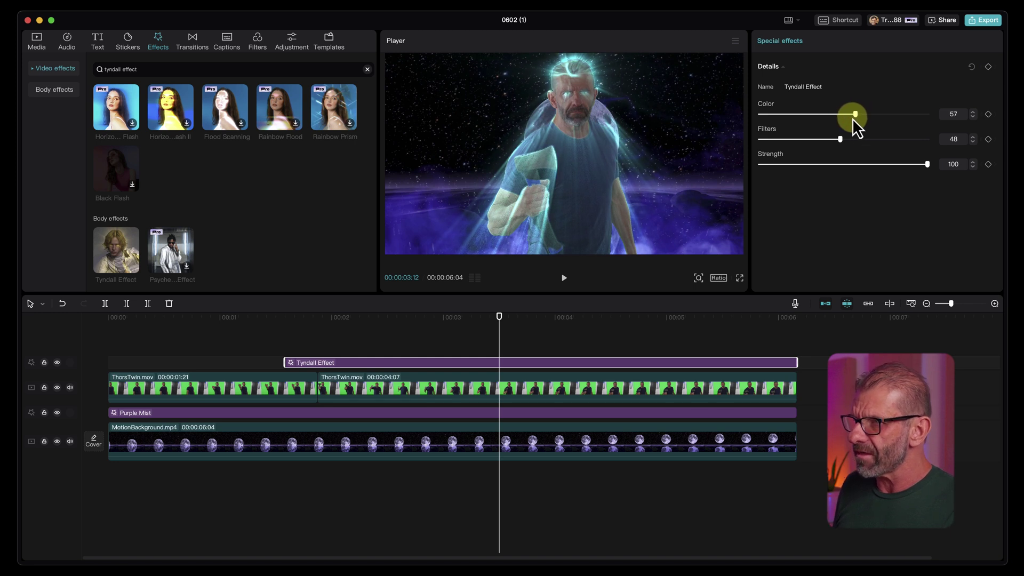
drag(346, 318, 301, 337)
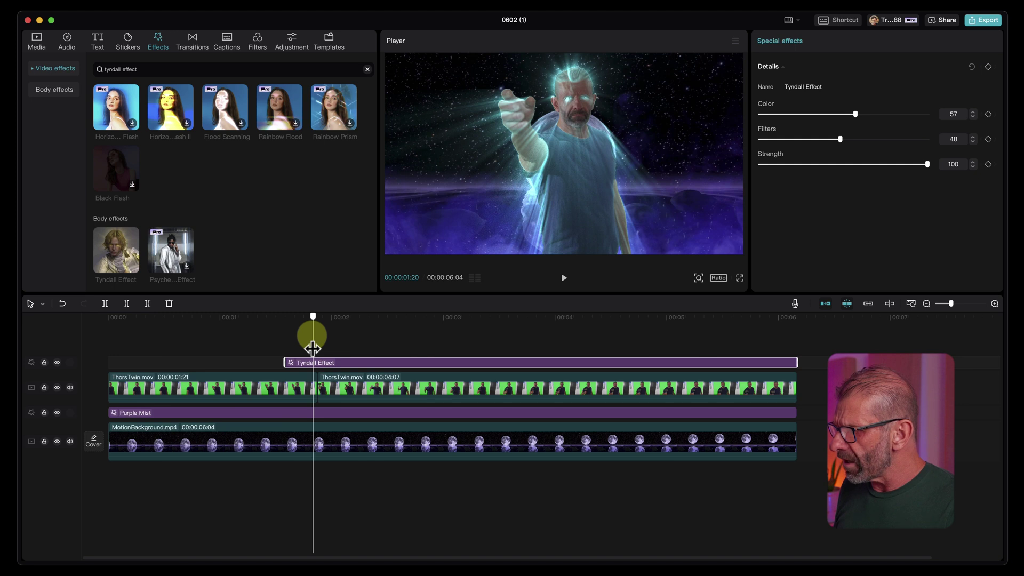
drag(312, 348, 322, 347)
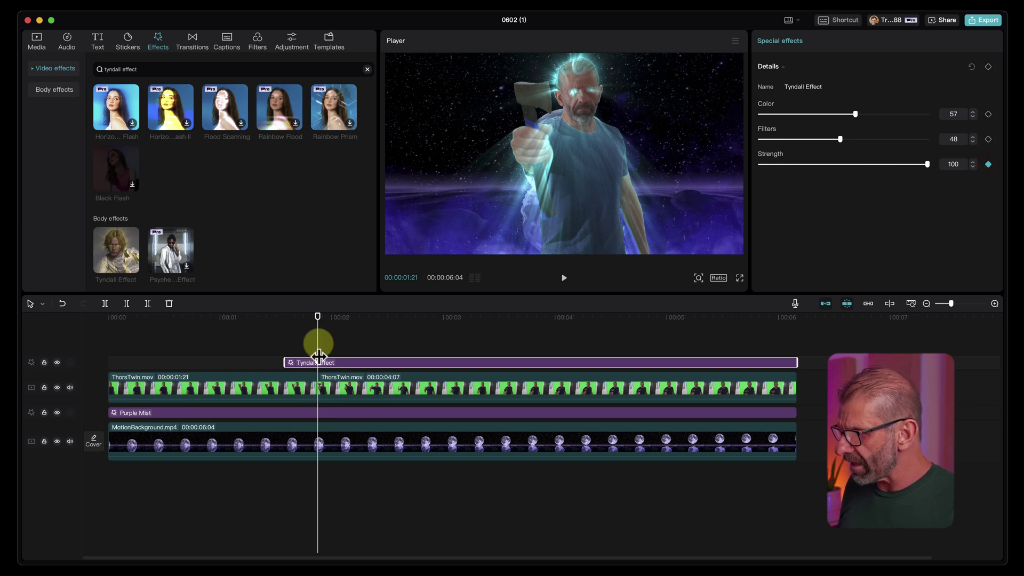
- Keyframe Tyndall Strength at 0 at the start, 100 at 00:00:03:11, 0 at 00:00:04:08
drag(316, 329, 283, 329)
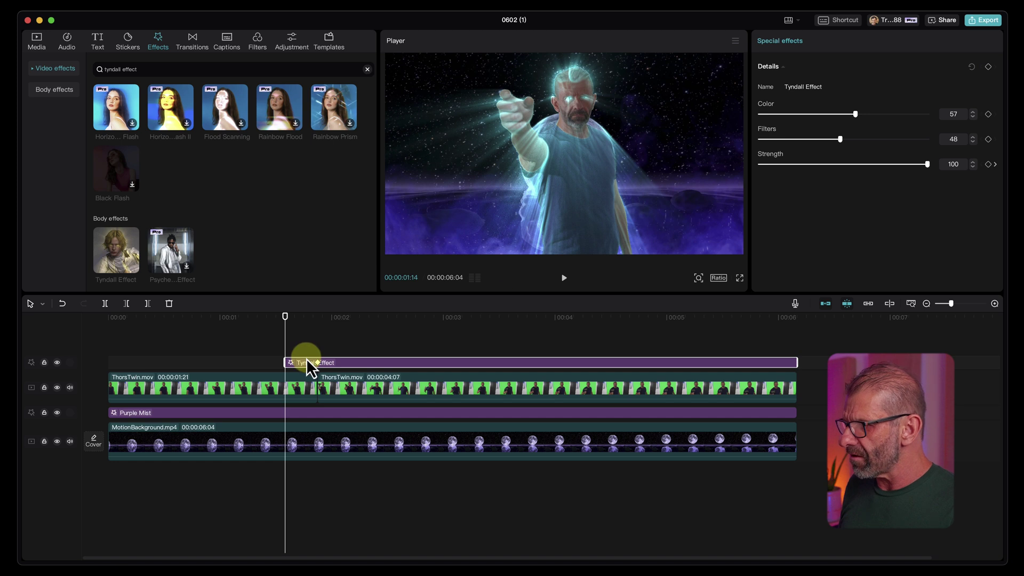
click(793, 165)
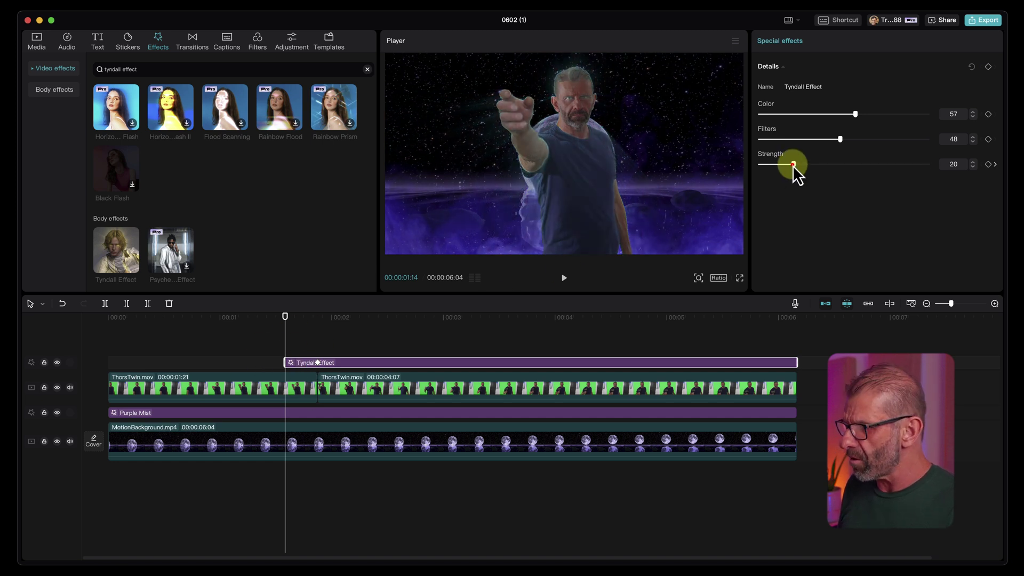
click(246, 320)
key(space)
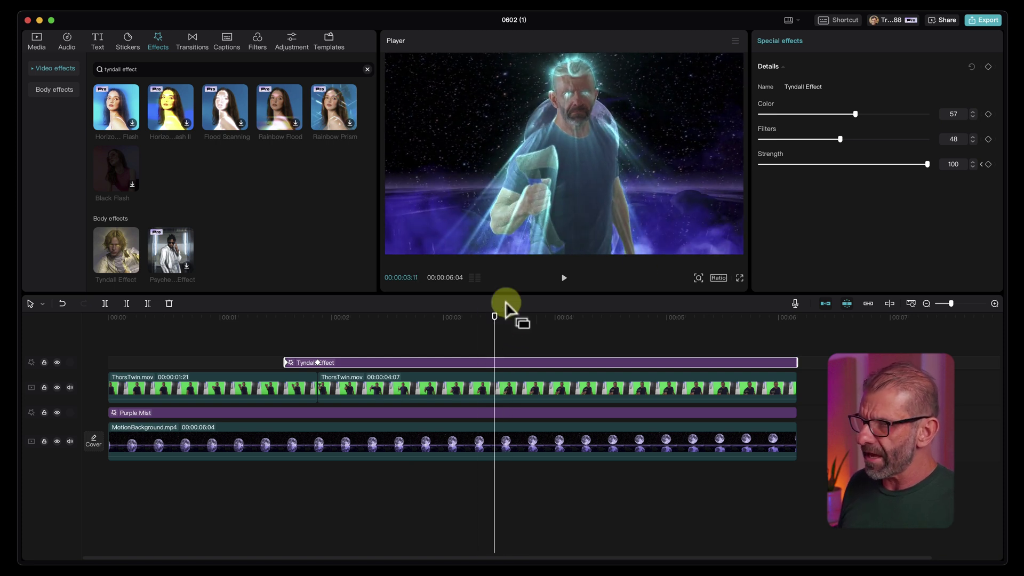
click(989, 165)
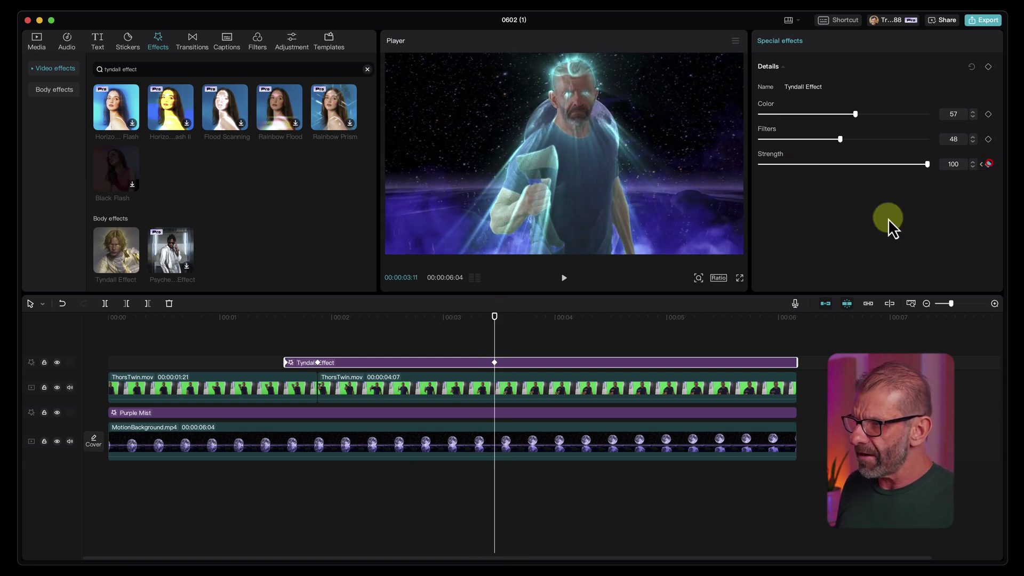
drag(541, 319, 592, 323)
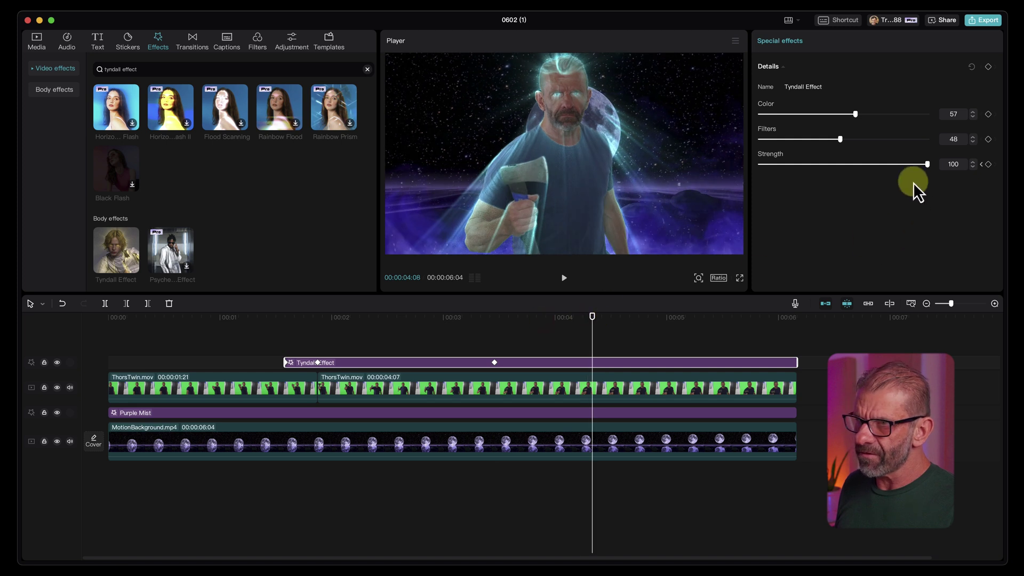
drag(913, 165, 585, 291)
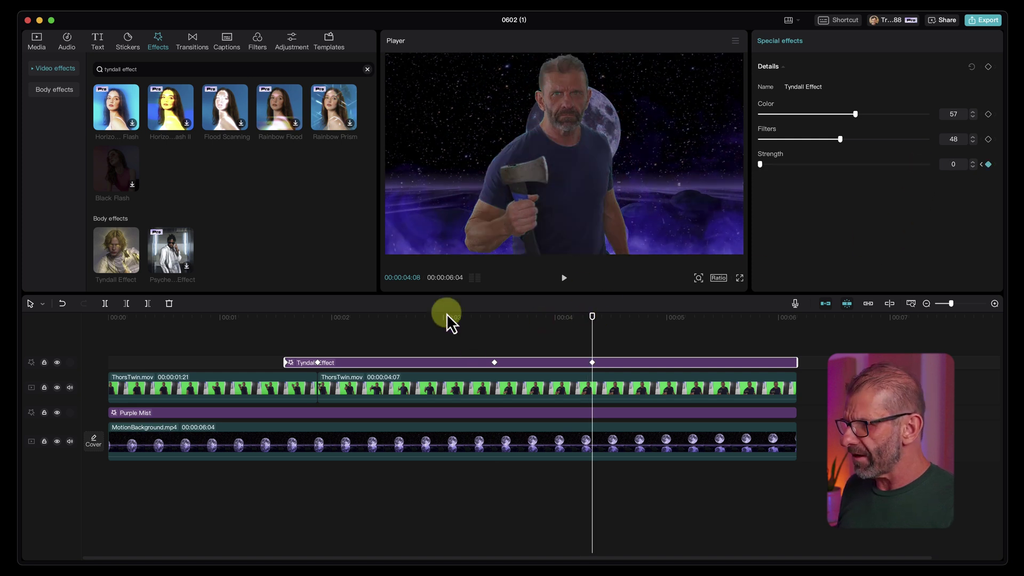
drag(441, 320, 359, 348)
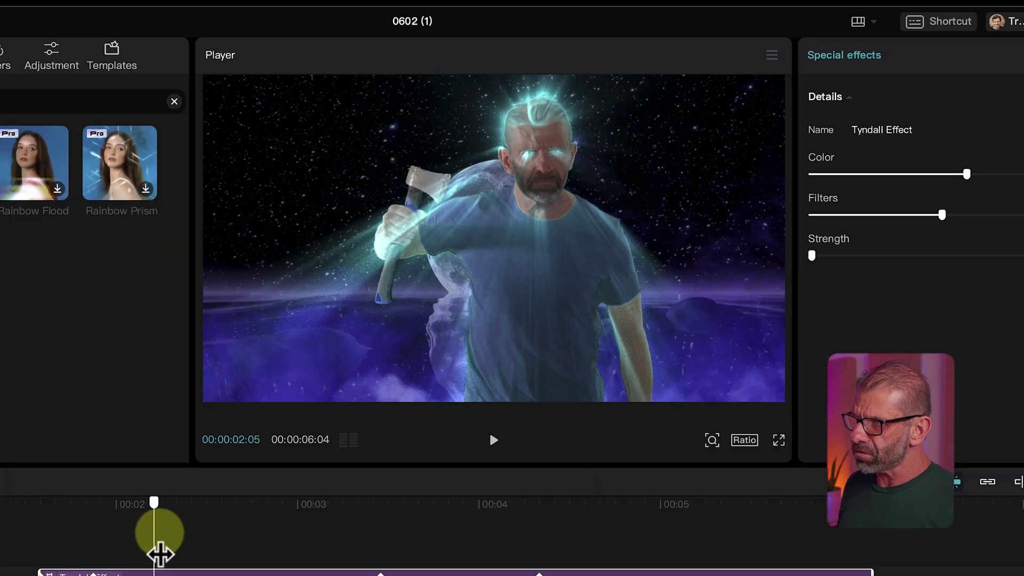
- Scrub through the keyframed glow as it fades out and back in, then return to the Media library
drag(160, 555, 807, 564)
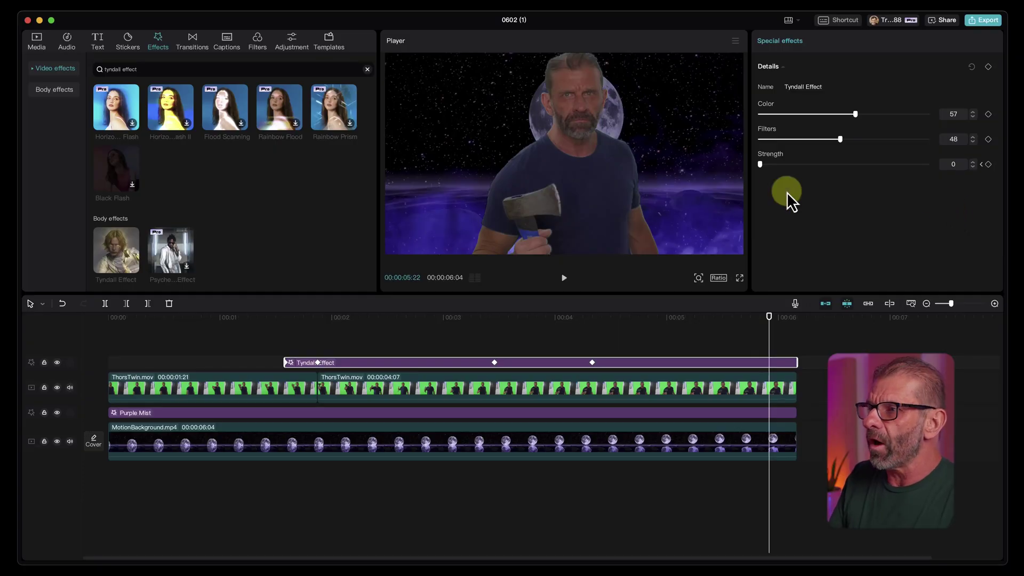
drag(671, 319, 523, 327)
click(268, 104)
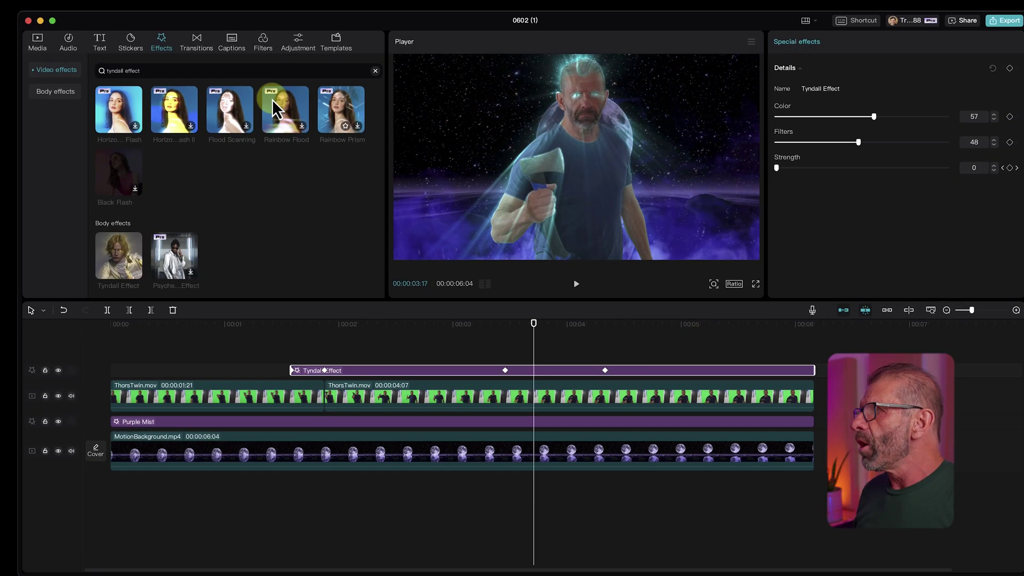
click(38, 40)
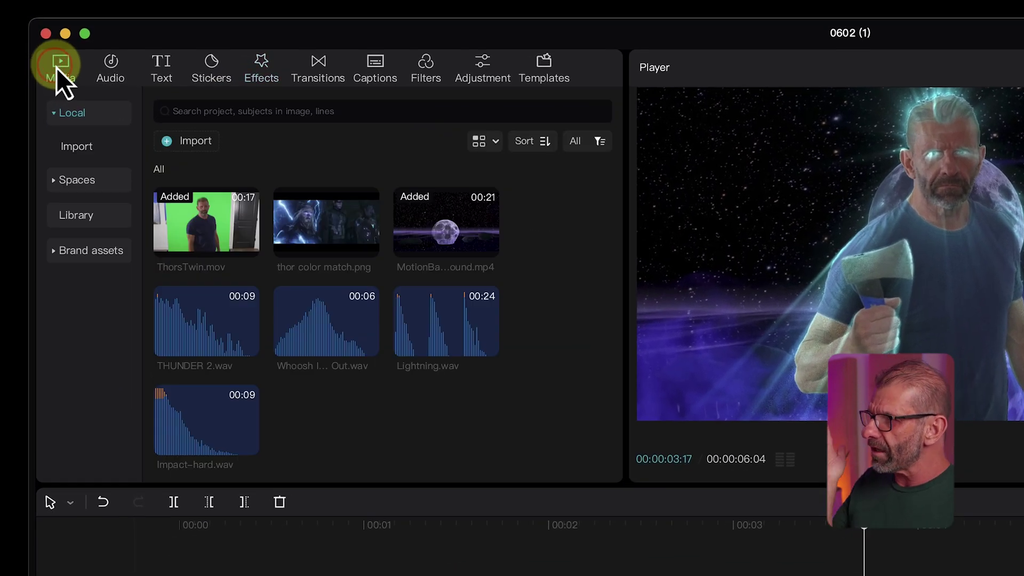
- Add thor color match.png to the main track right after MotionBackground
click(313, 220)
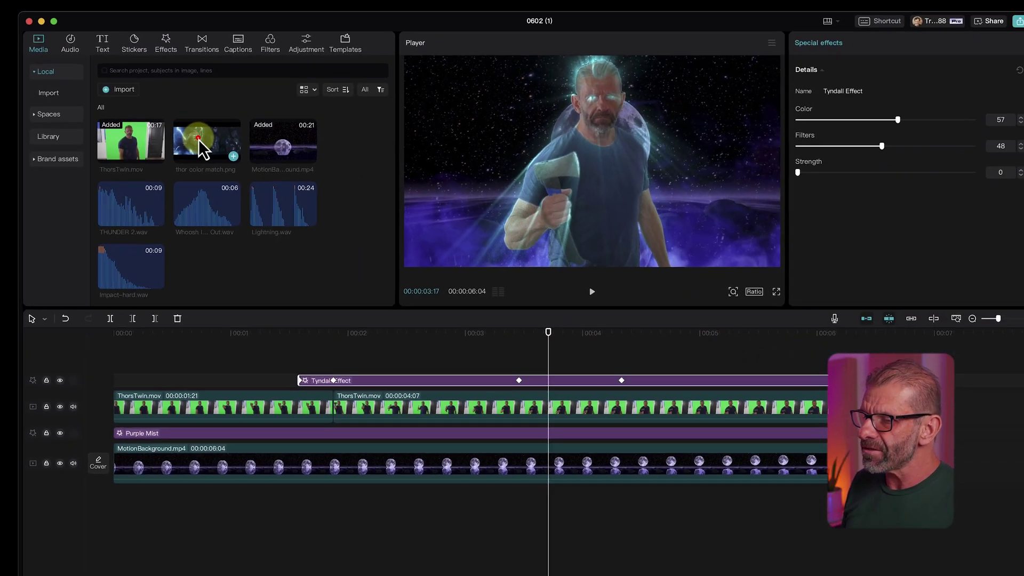
drag(199, 139, 810, 442)
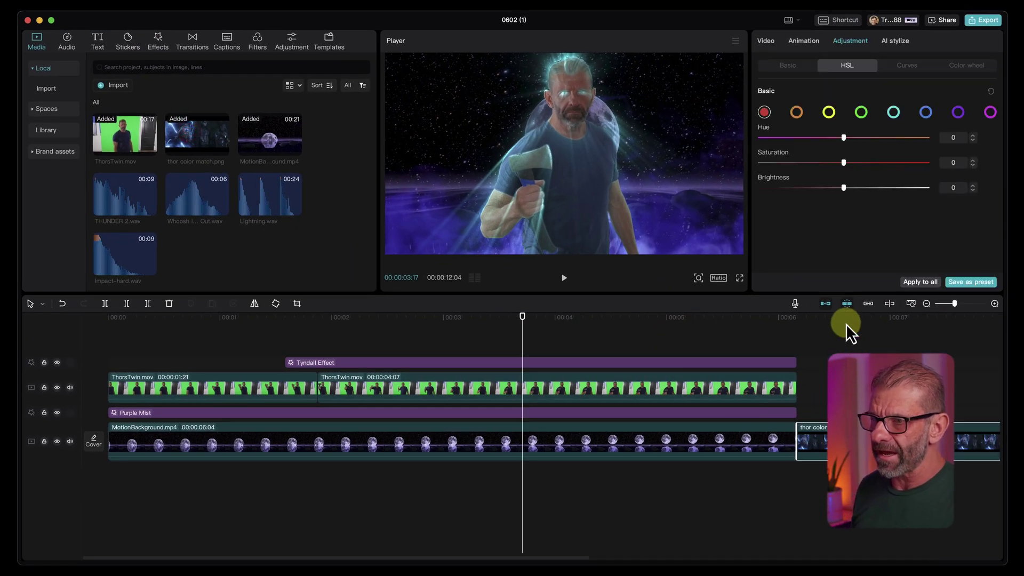
drag(845, 322, 894, 334)
click(500, 125)
click(697, 430)
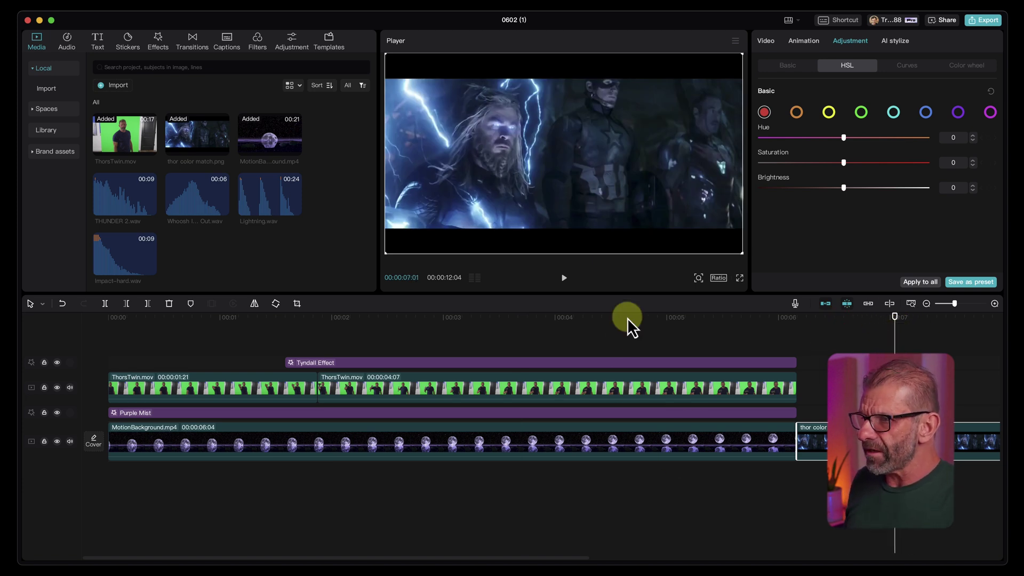
- Compare the man-with-axe composite against the Thor still, then marquee-select the four composite layers
mouse_move(627, 318)
mouse_down()
mouse_move(549, 318)
mouse_move(677, 324)
mouse_move(632, 331)
mouse_up()
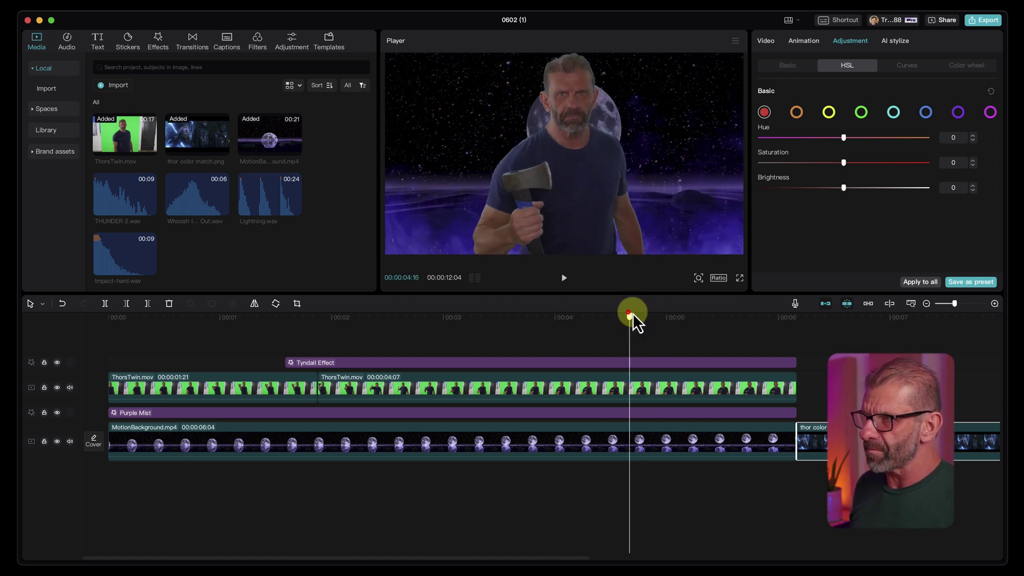
drag(633, 316, 433, 319)
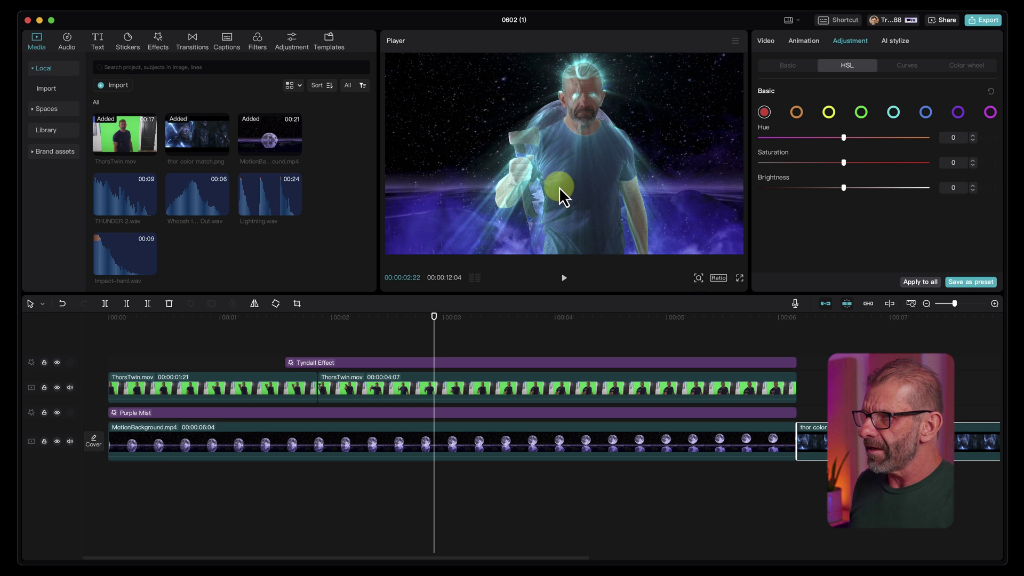
drag(616, 320, 891, 344)
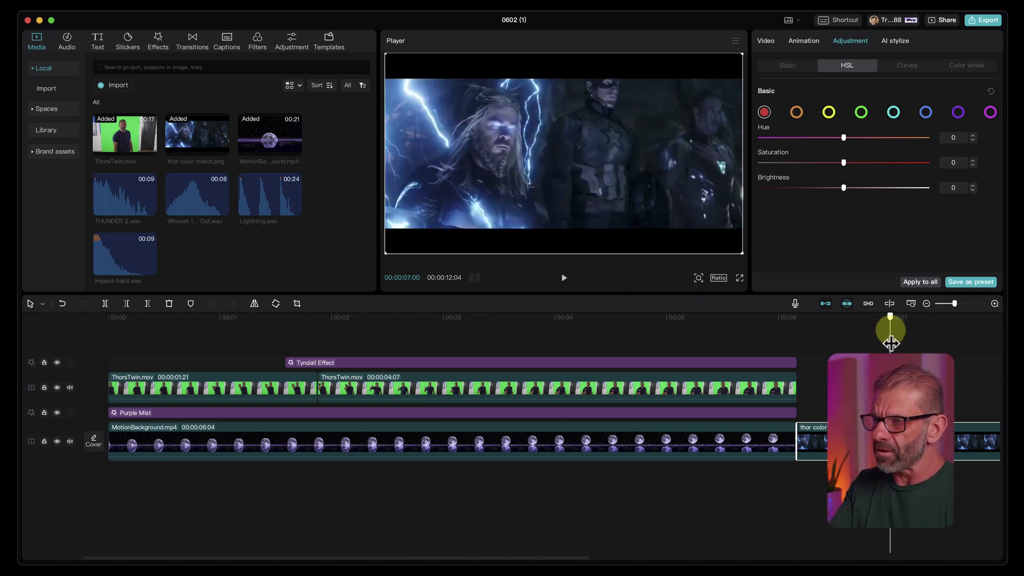
drag(866, 339, 701, 332)
click(158, 354)
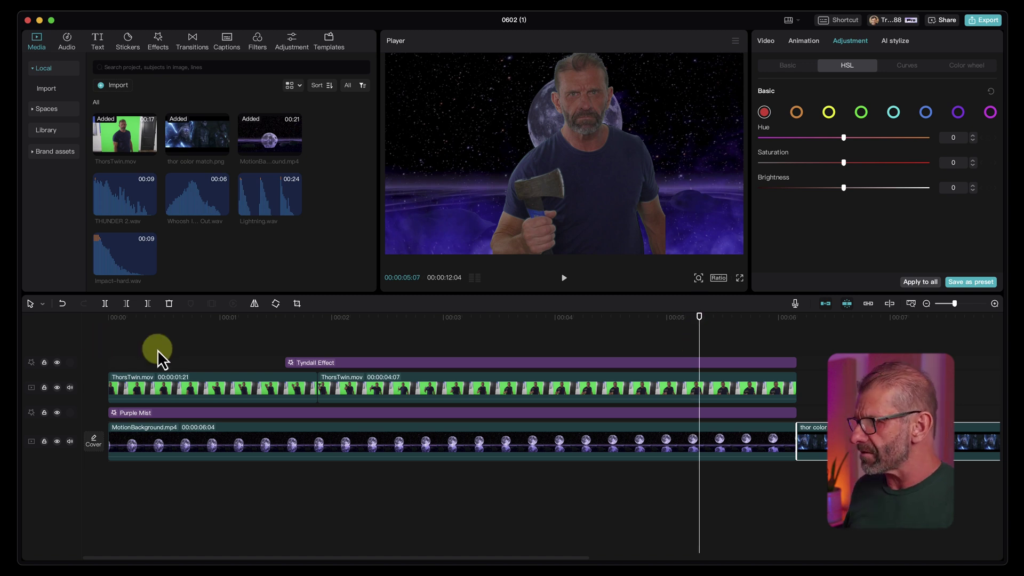
drag(170, 345, 500, 447)
- Merge the selected effect, ThorsTwin, Purple Mist and MotionBackground layers into a compound clip and review it
right_click(501, 447)
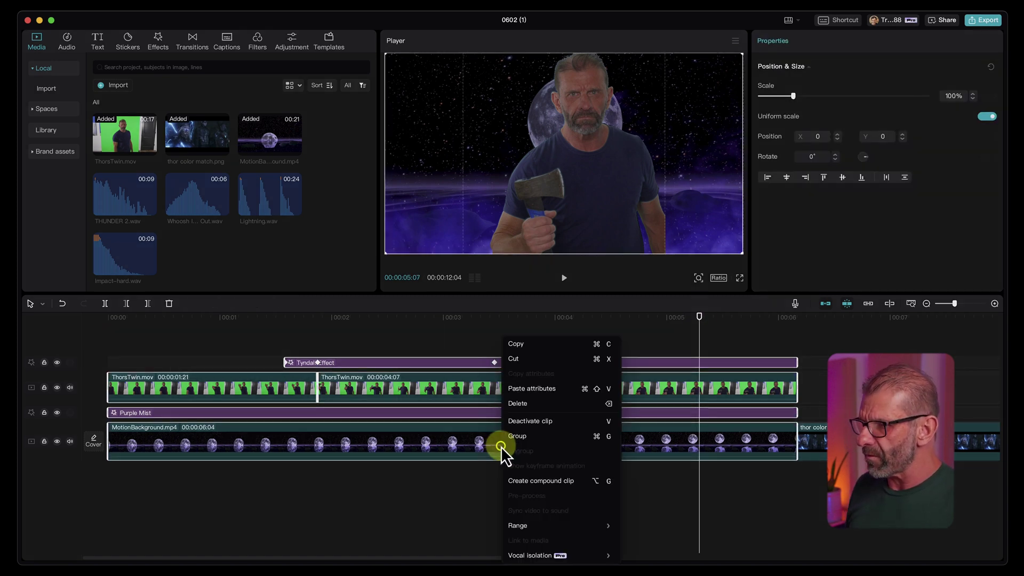
click(538, 488)
mouse_move(565, 347)
mouse_down()
mouse_move(599, 344)
mouse_move(583, 344)
mouse_up()
drag(511, 340, 659, 368)
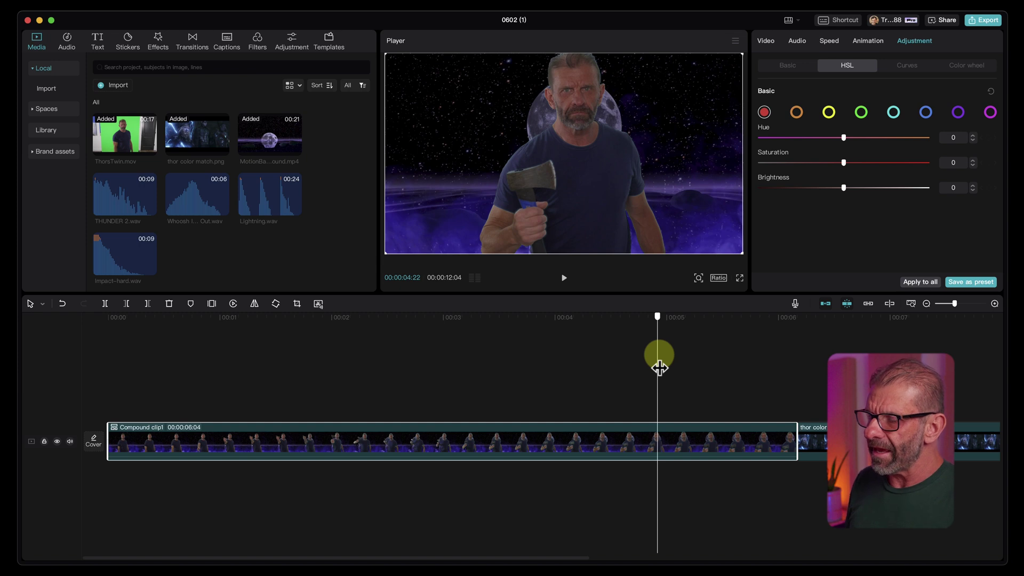
- Select Compound clip1 and bring up its Basic adjustments showing Color match
click(698, 444)
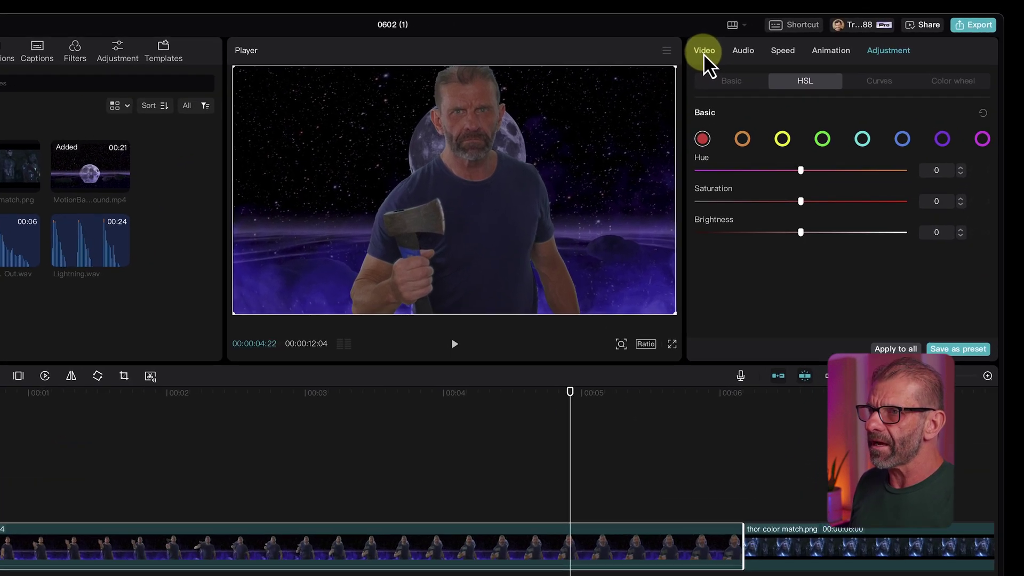
click(766, 40)
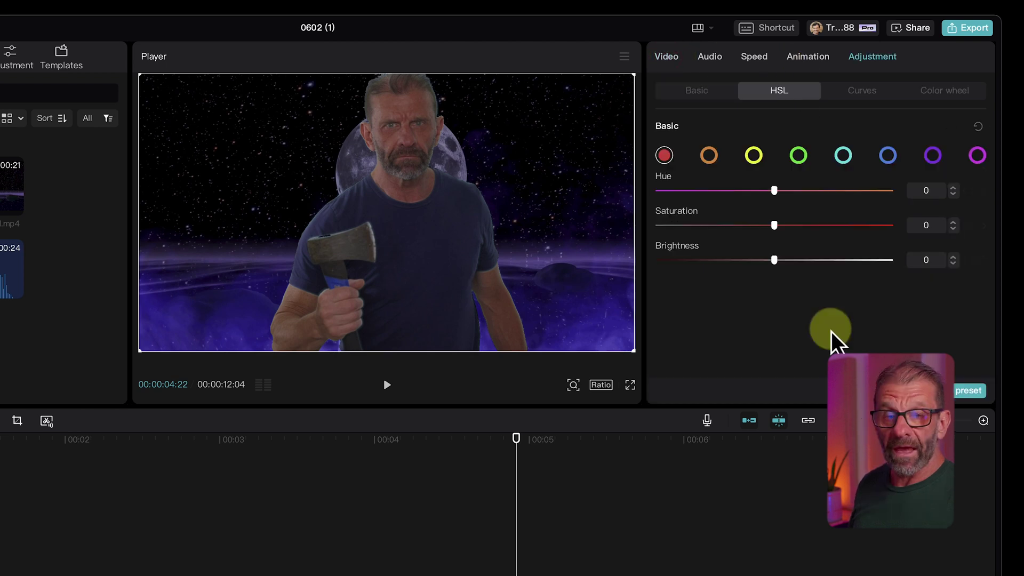
drag(525, 442, 831, 451)
drag(539, 472, 538, 471)
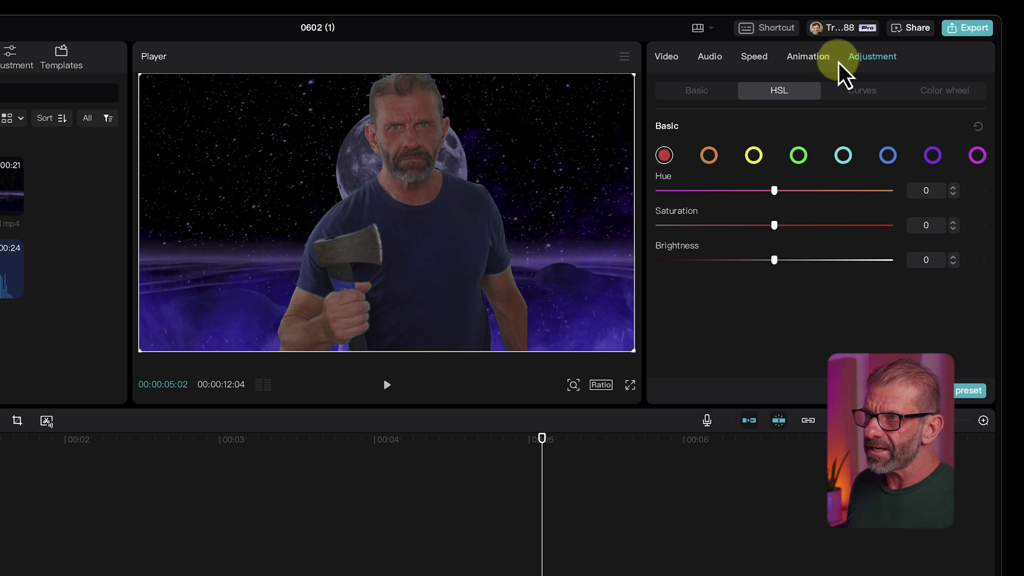
click(691, 92)
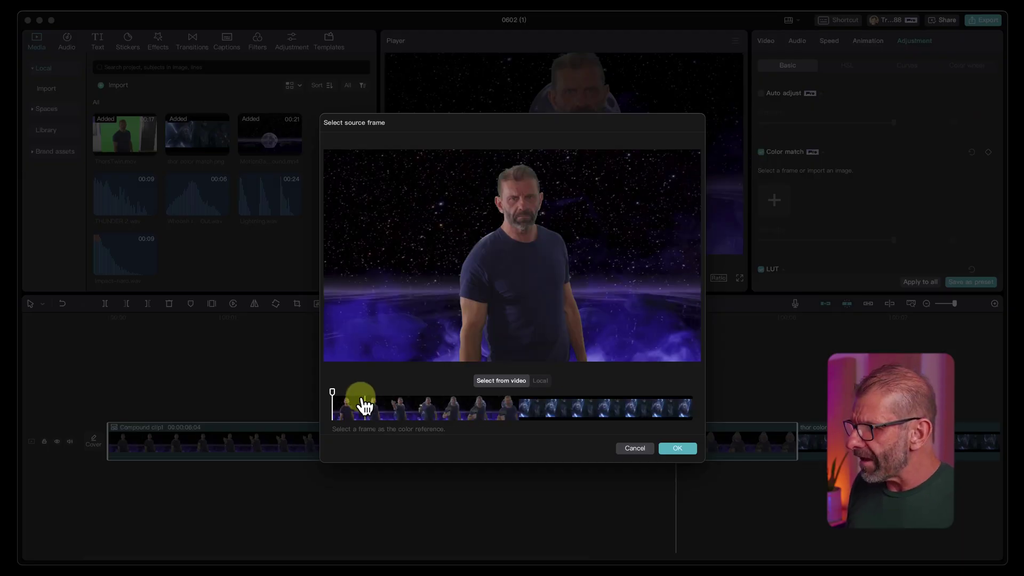
- Keep Select from video as the source and move the filmstrip marker onto the Thor lightning frame
click(544, 380)
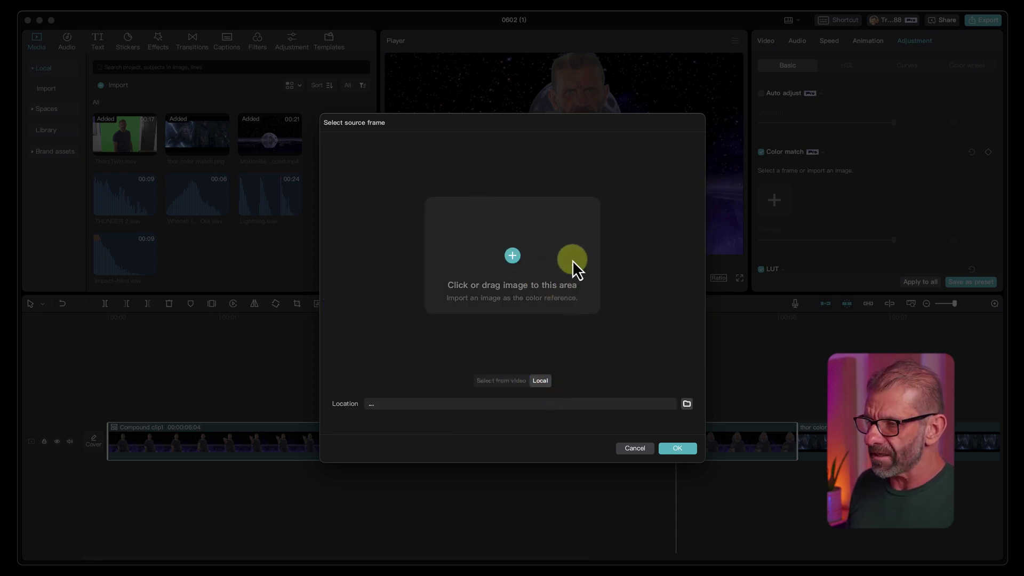
click(492, 380)
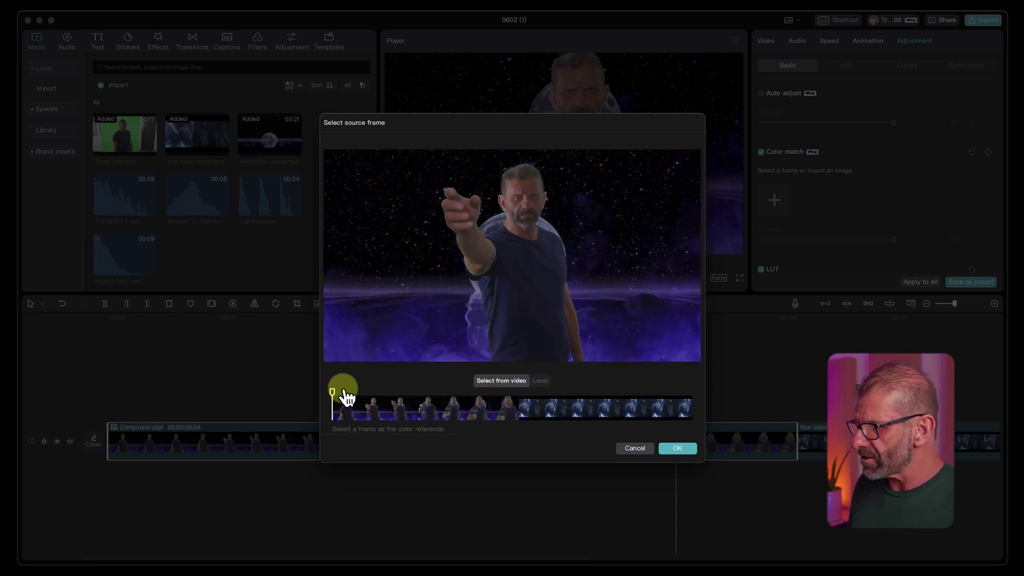
drag(336, 394, 567, 379)
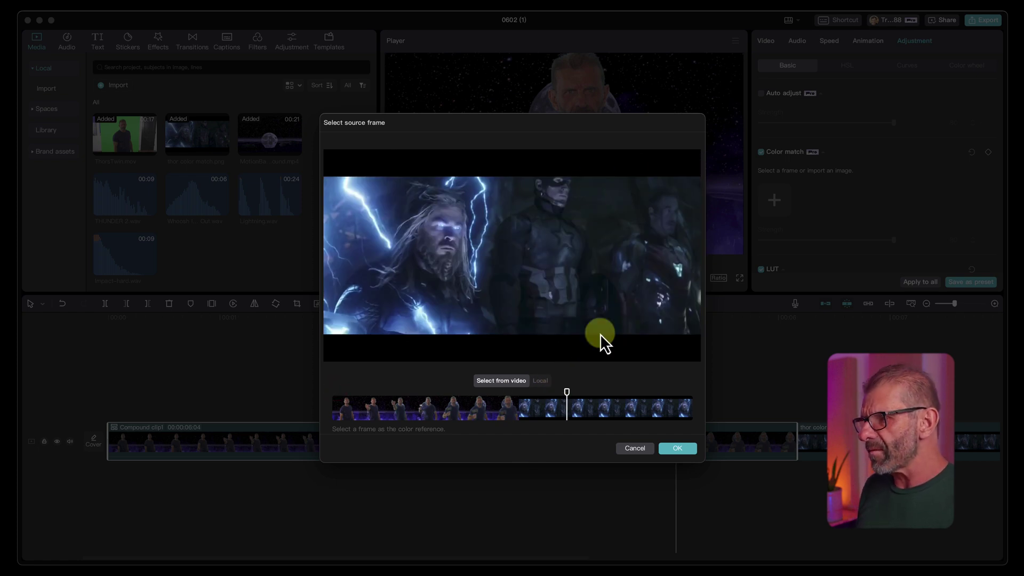
- Confirm the Thor frame as colour-match source at strength 80, toggling Color match off and on to compare
click(674, 451)
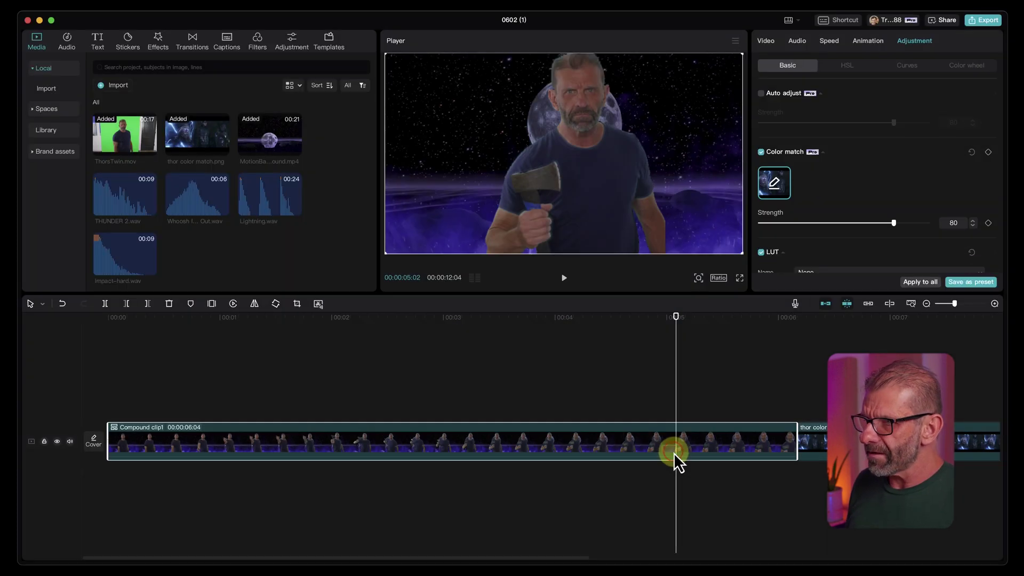
click(635, 317)
click(699, 316)
click(761, 152)
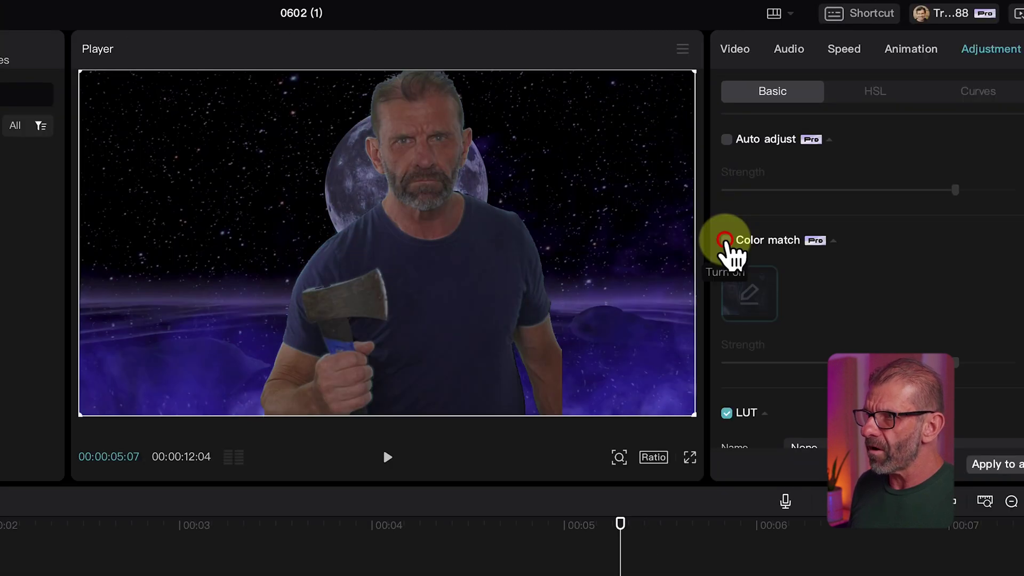
click(761, 152)
click(761, 153)
click(761, 153)
click(726, 240)
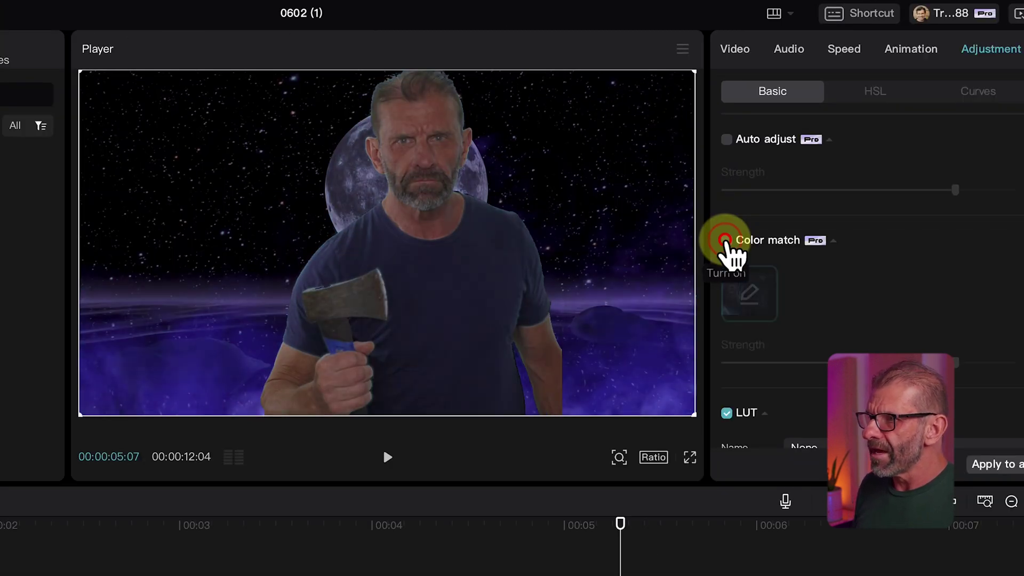
click(725, 240)
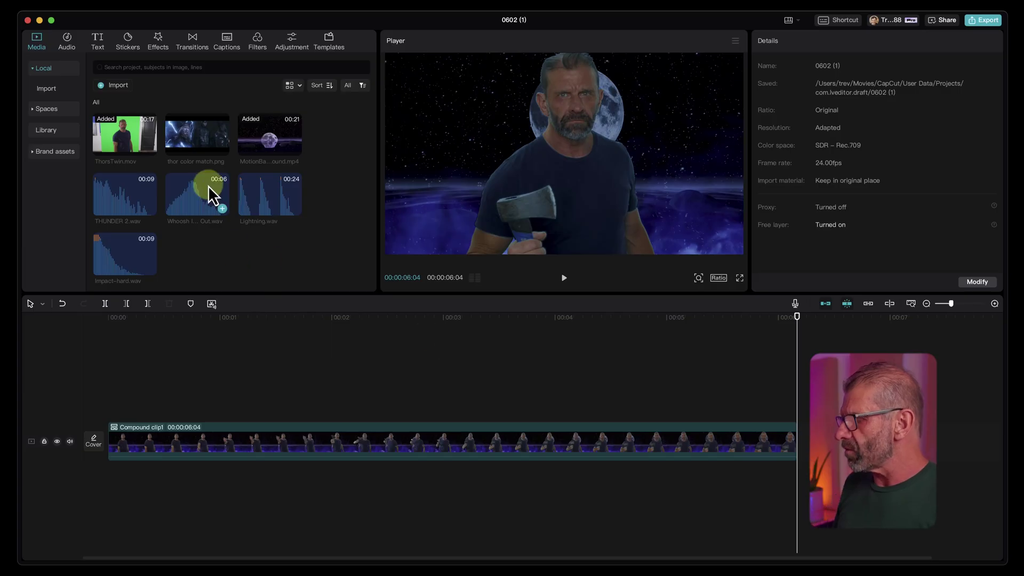
- Add Whoosh at 00:00 under the compound clip, trimming its head and cutting it off around 1:21
drag(208, 185, 115, 476)
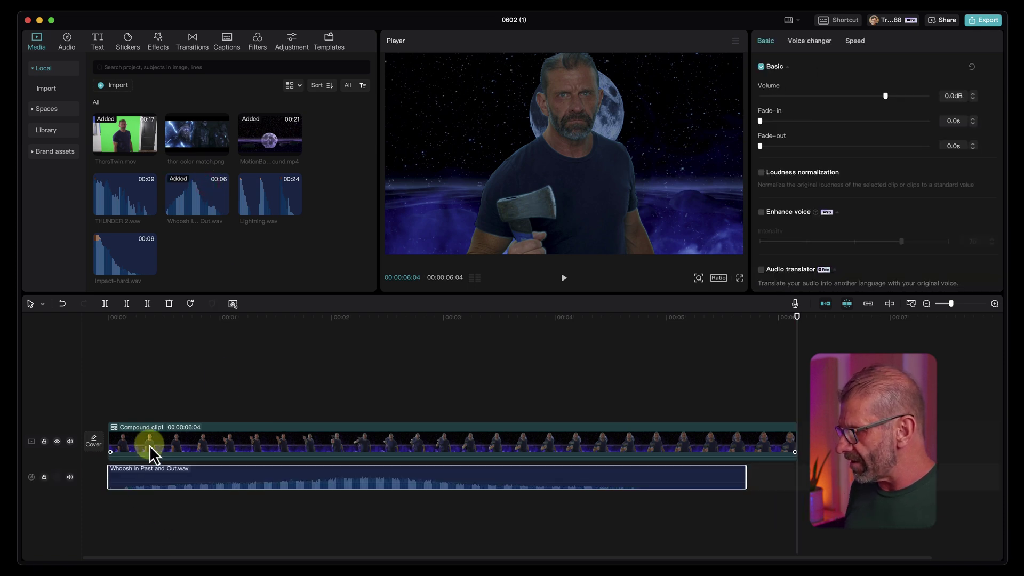
click(187, 320)
click(113, 480)
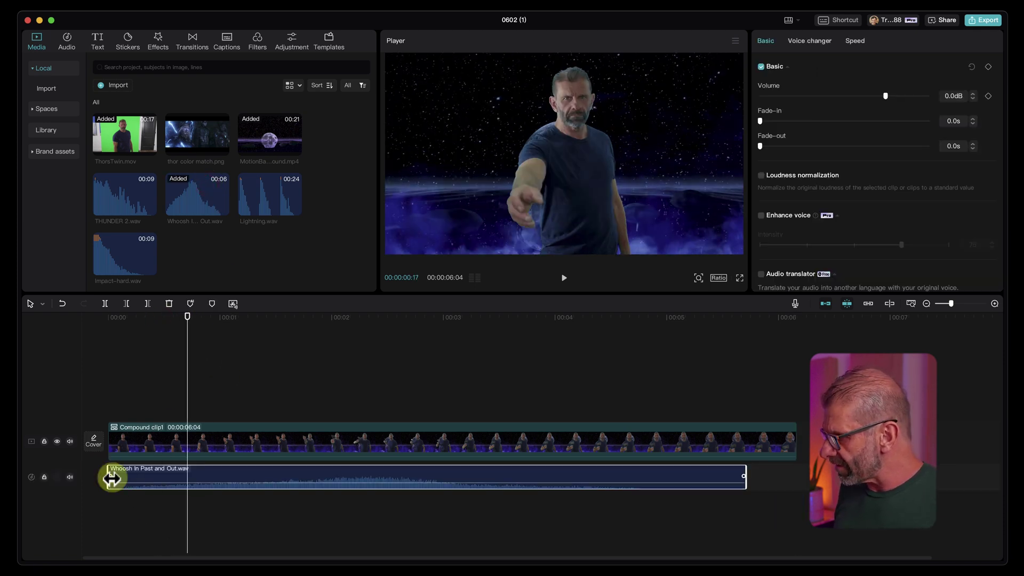
drag(109, 470, 187, 473)
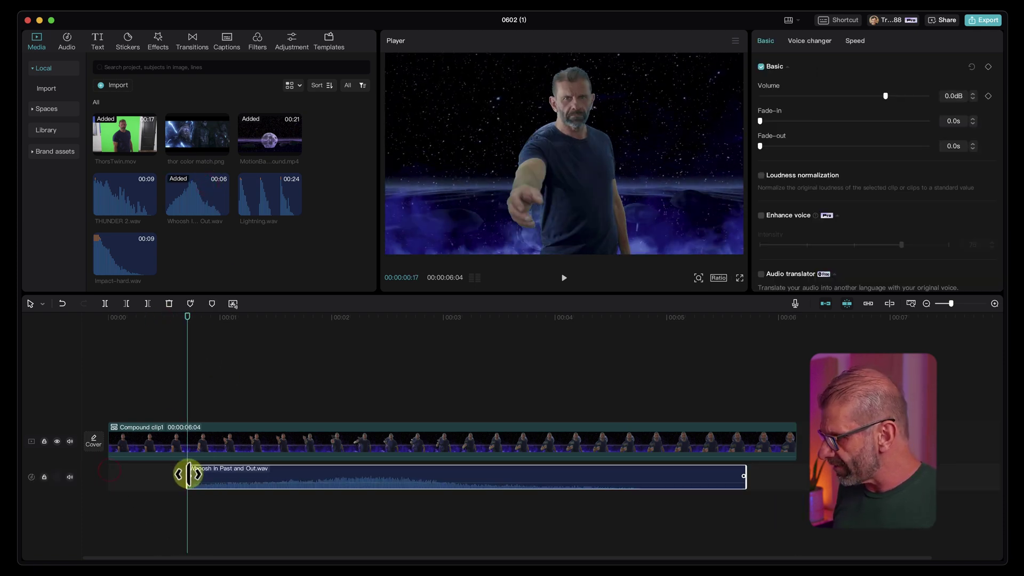
drag(357, 480, 277, 480)
click(275, 336)
drag(275, 336, 310, 337)
key(Right)
key(Right)
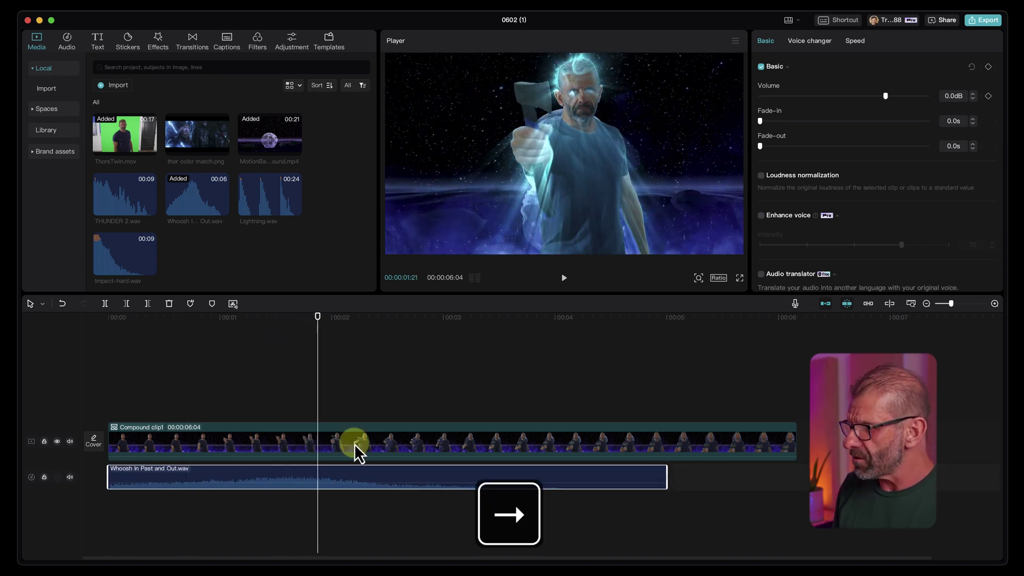
click(356, 472)
key(cmd+b)
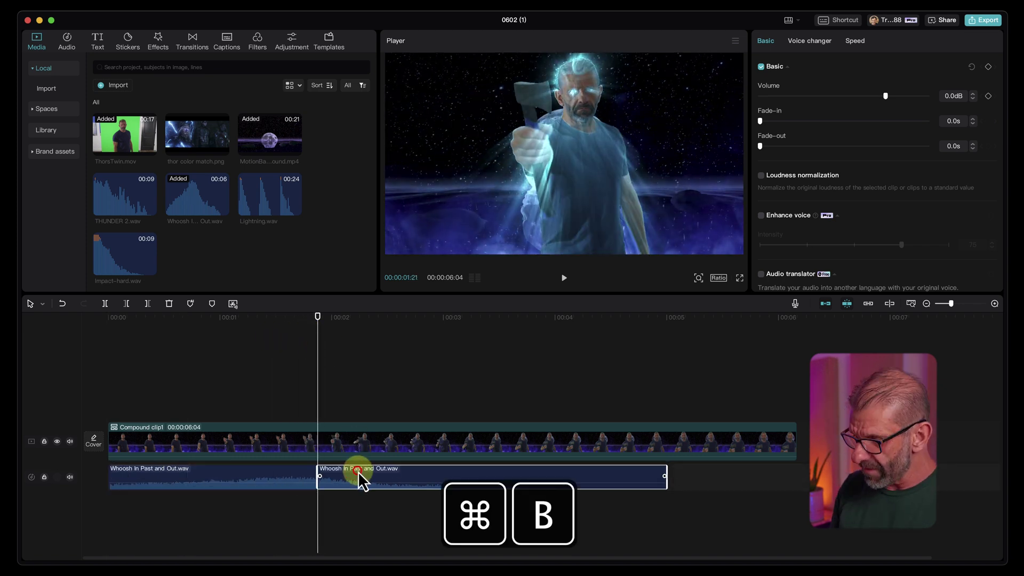
key(Delete)
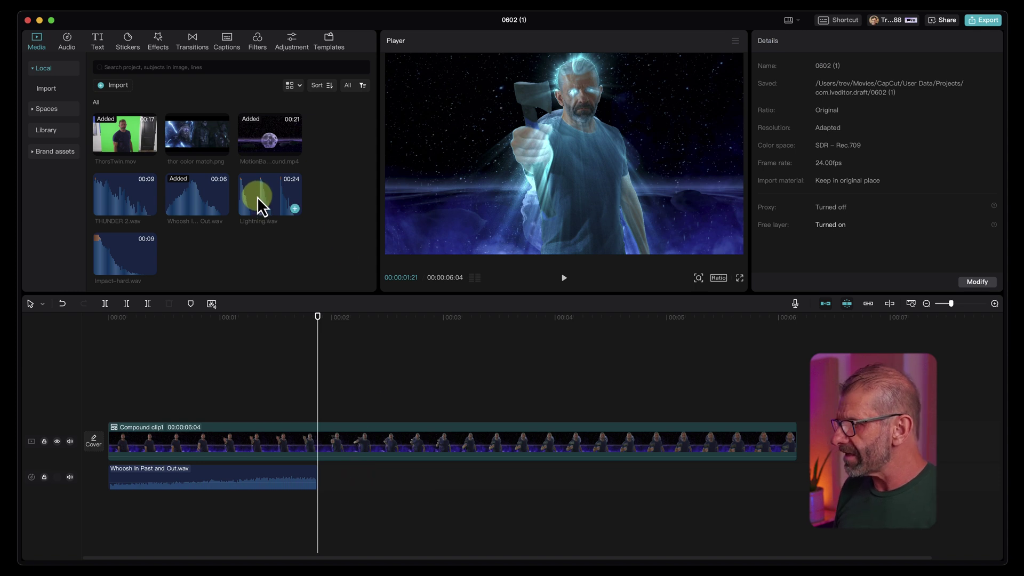
- Add Lightning.wav, Impact-hard.wav and THUNDER 2.wav on new tracks where the whoosh ends
drag(268, 192, 345, 504)
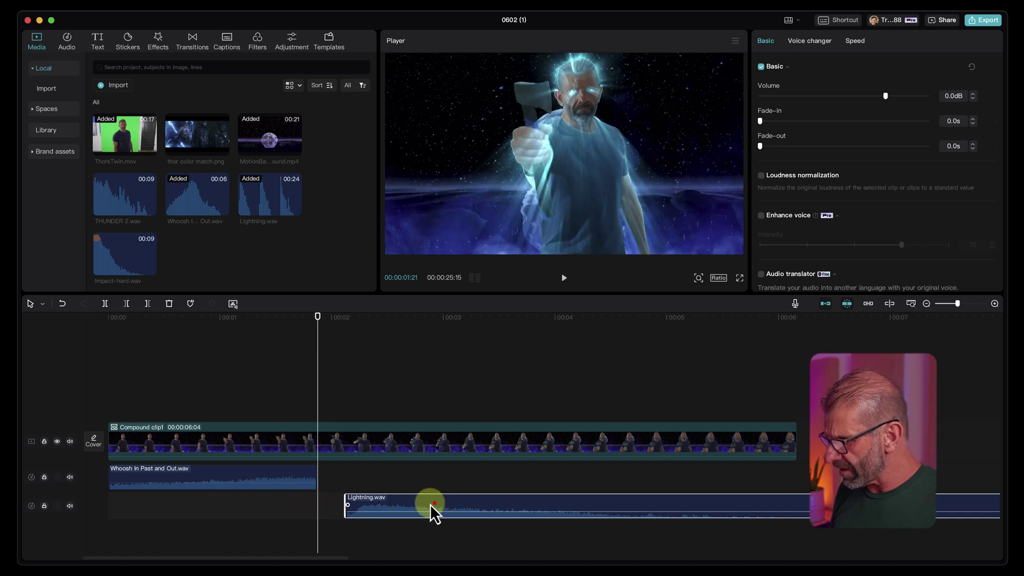
drag(430, 504, 408, 507)
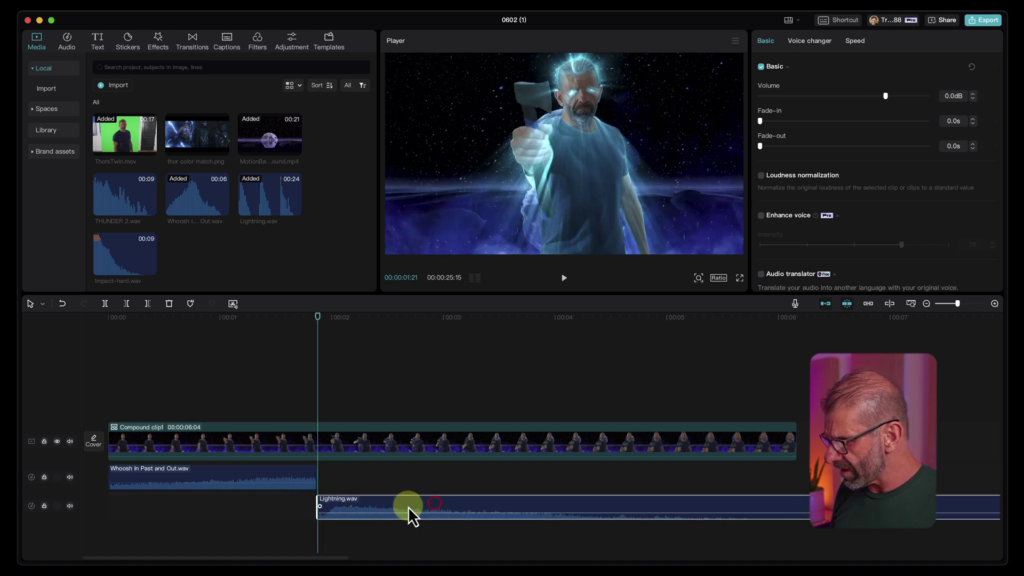
click(132, 257)
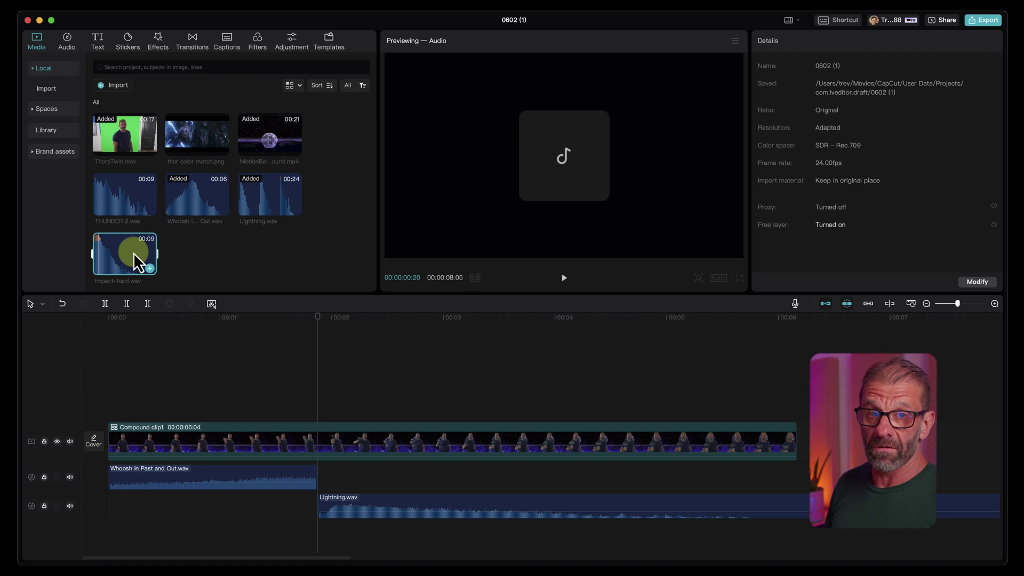
drag(134, 252, 316, 532)
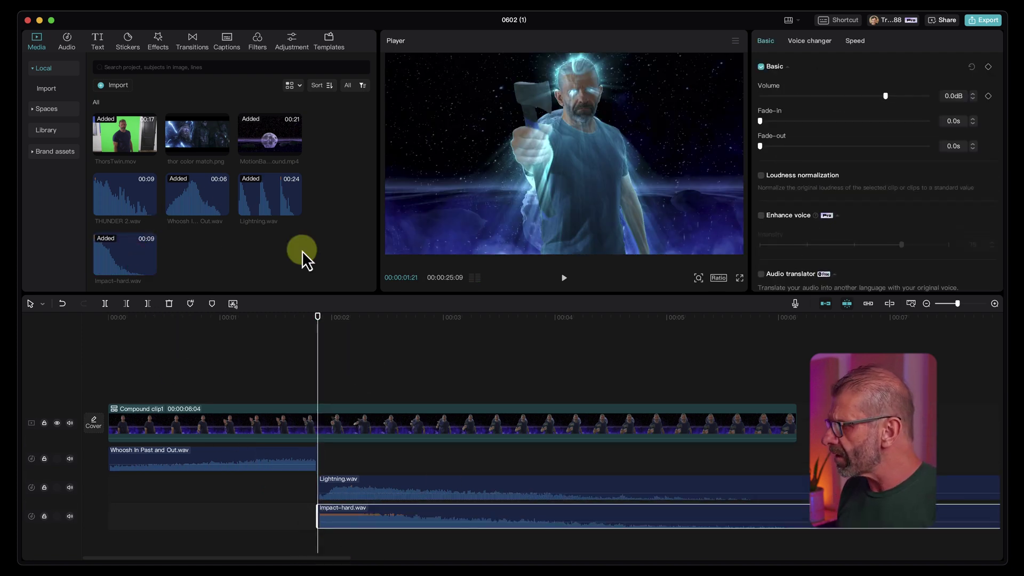
drag(113, 192, 311, 541)
- Lower Lightning, Impact-hard and THUNDER 2 to -15.8dB and play back to hear the mix
scroll(221, 536, left, 3)
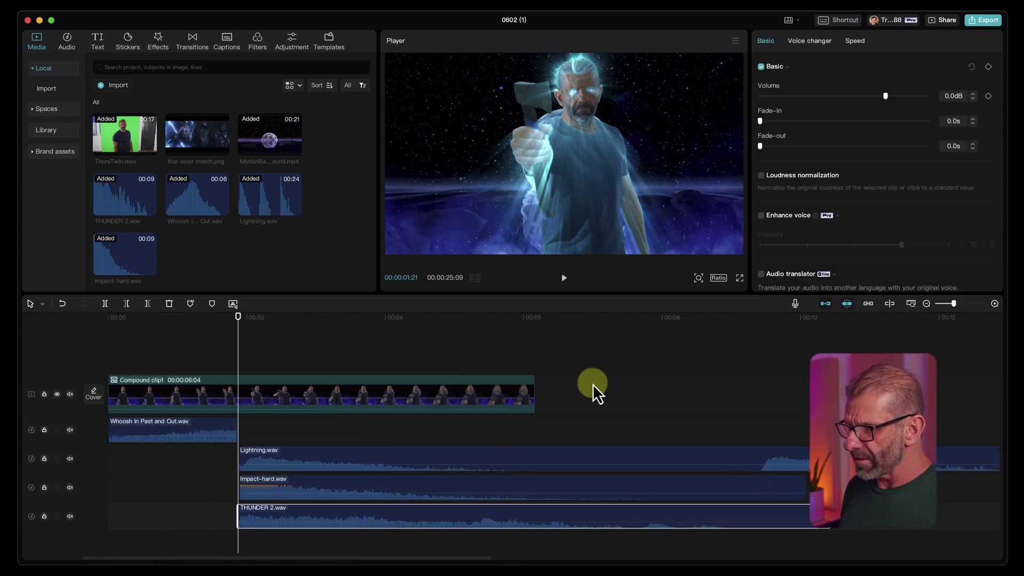
drag(596, 381, 619, 549)
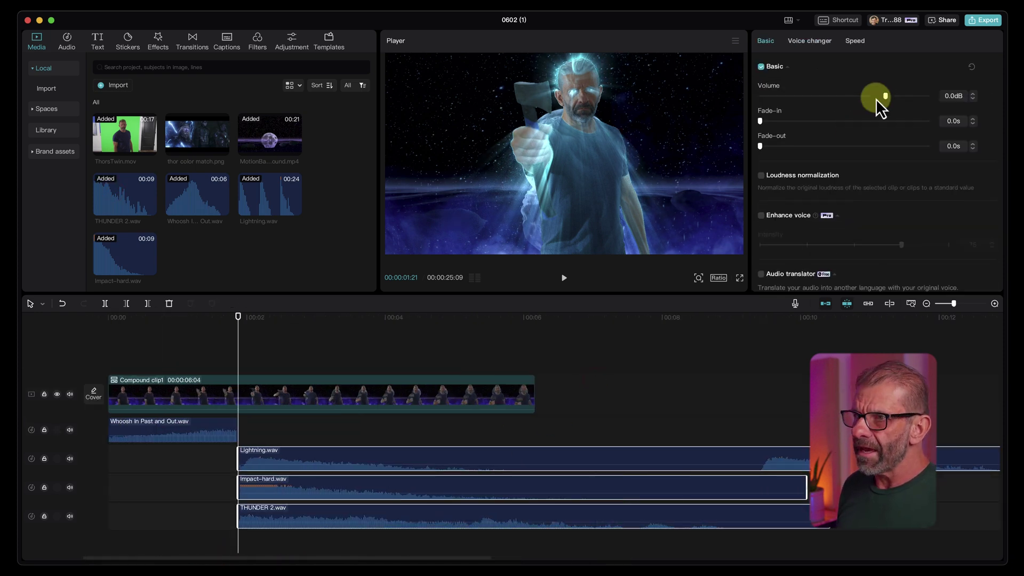
drag(881, 98, 851, 98)
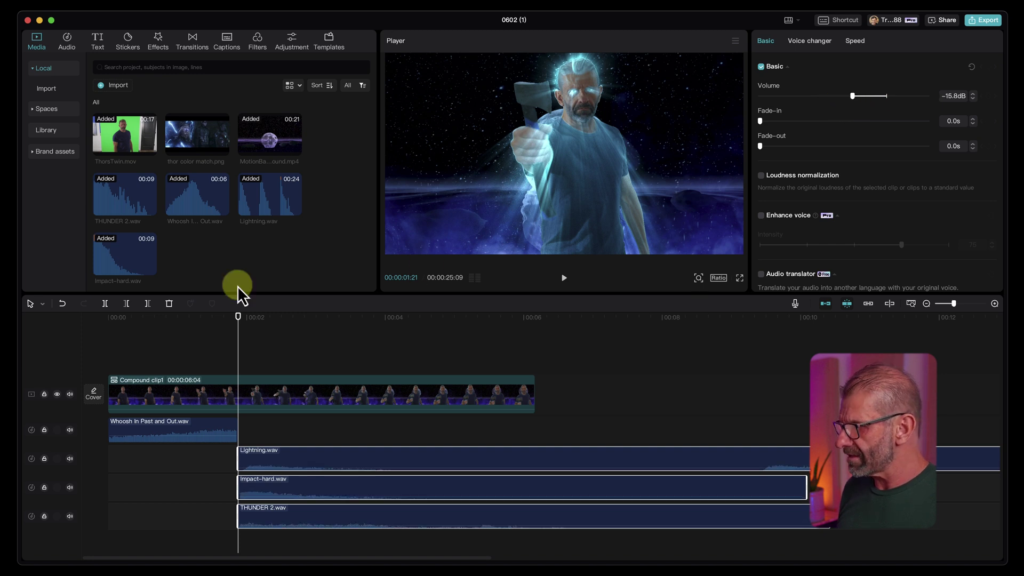
click(472, 278)
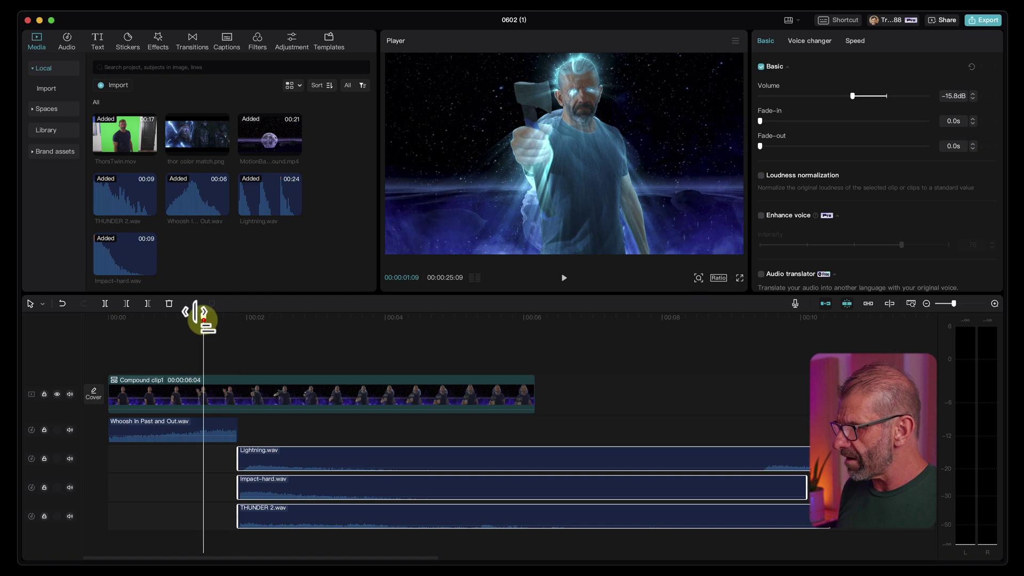
key(space)
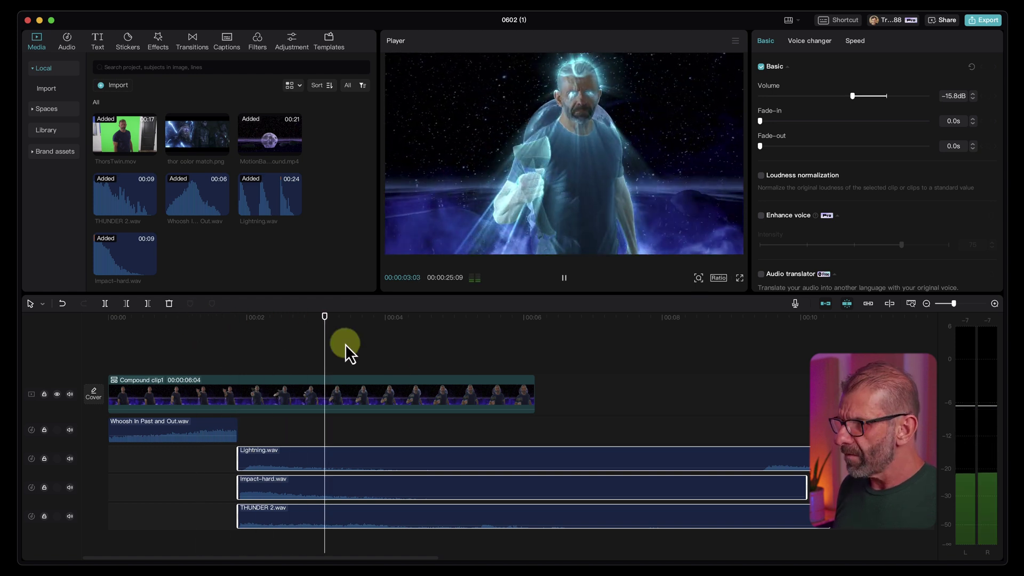
key(space)
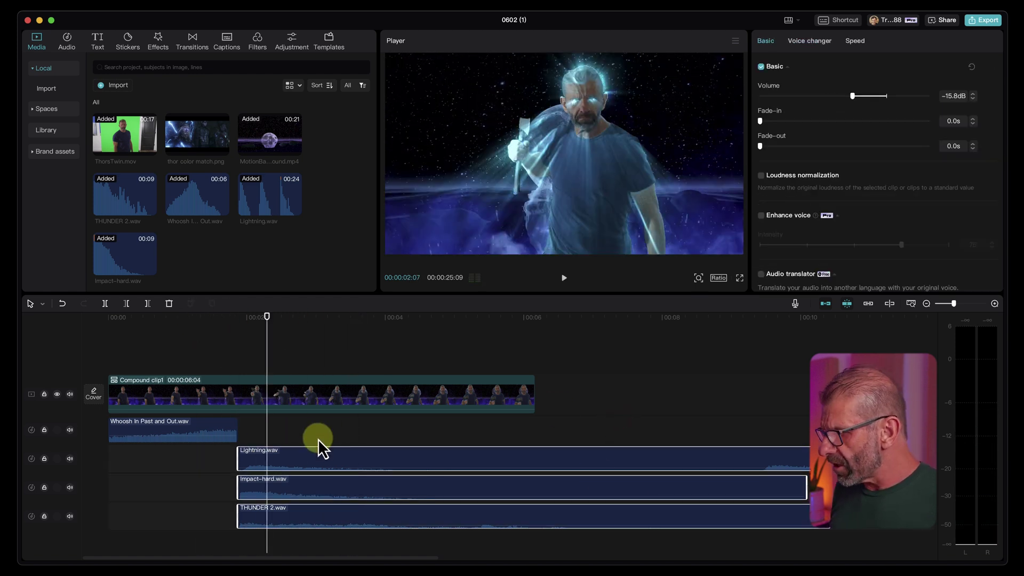
- Shift the three hits to start slightly earlier over the whoosh's tail and replay to check timing
scroll(210, 416, up, 2)
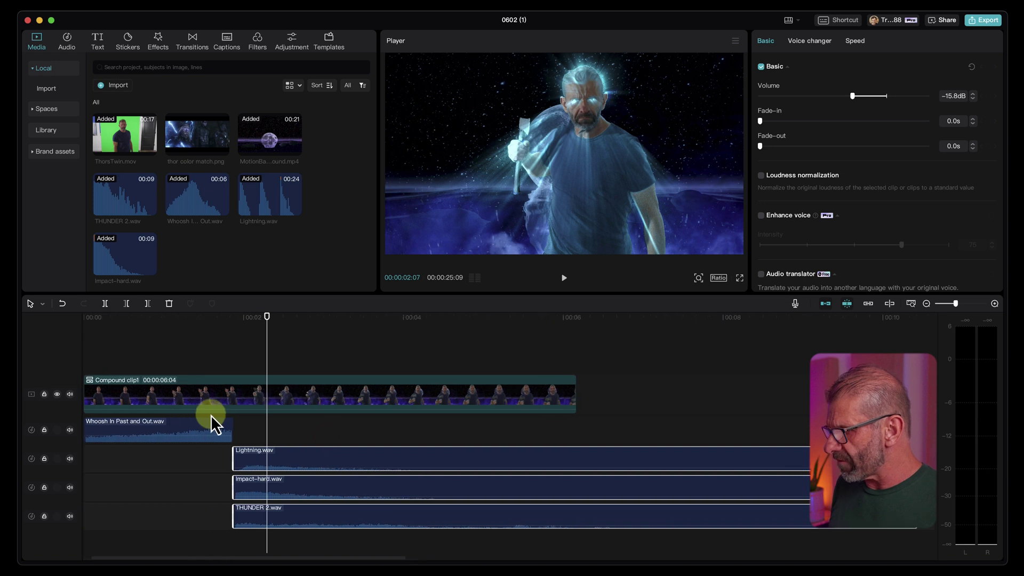
scroll(210, 415, up, 2)
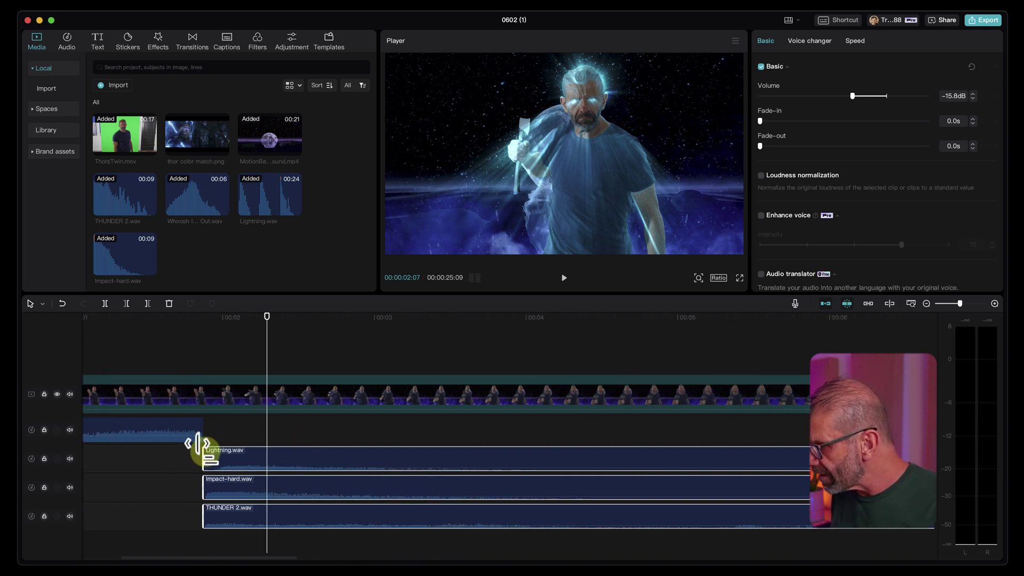
drag(197, 445, 213, 450)
key(super+z)
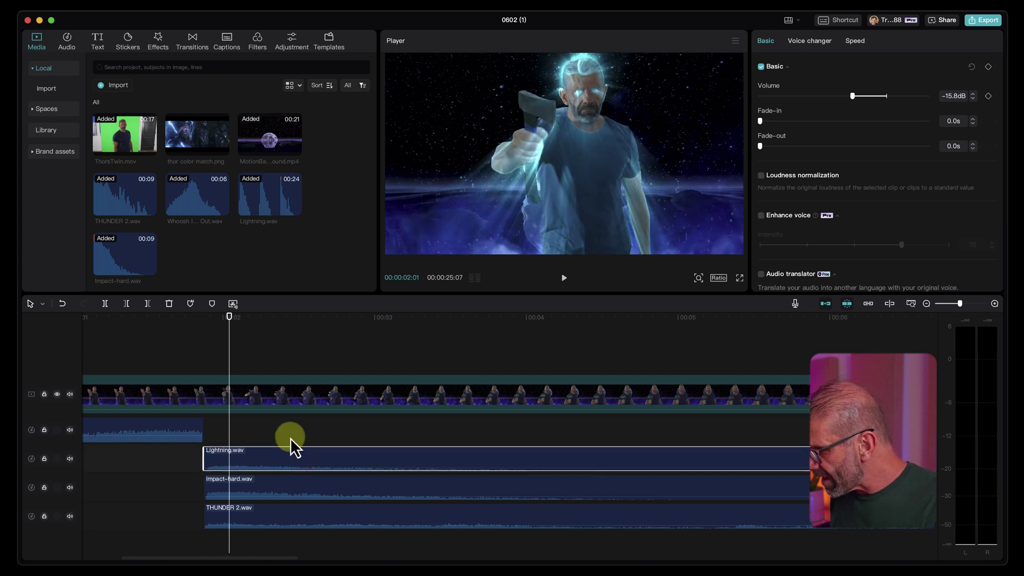
drag(291, 435, 328, 513)
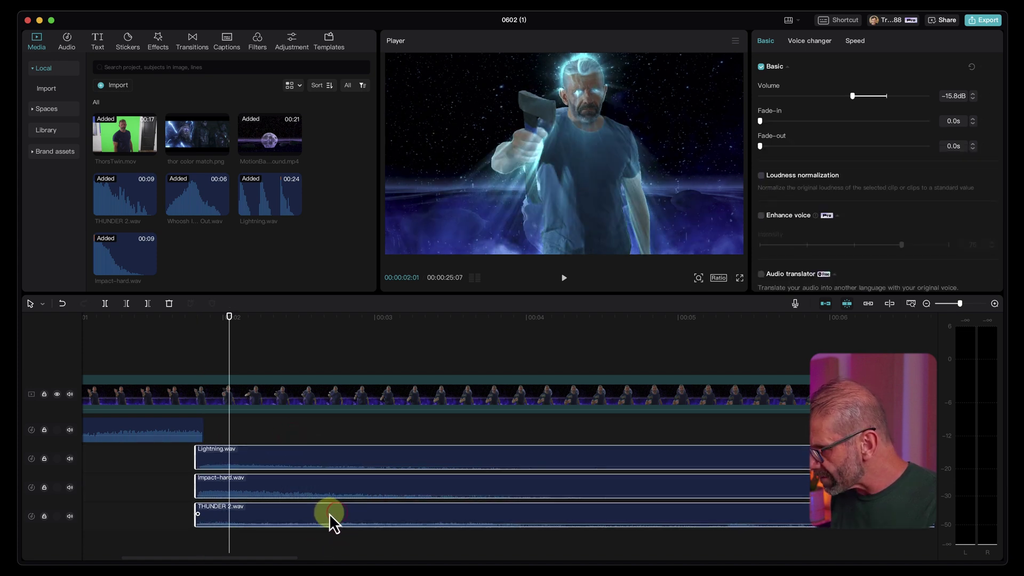
click(145, 318)
key(space)
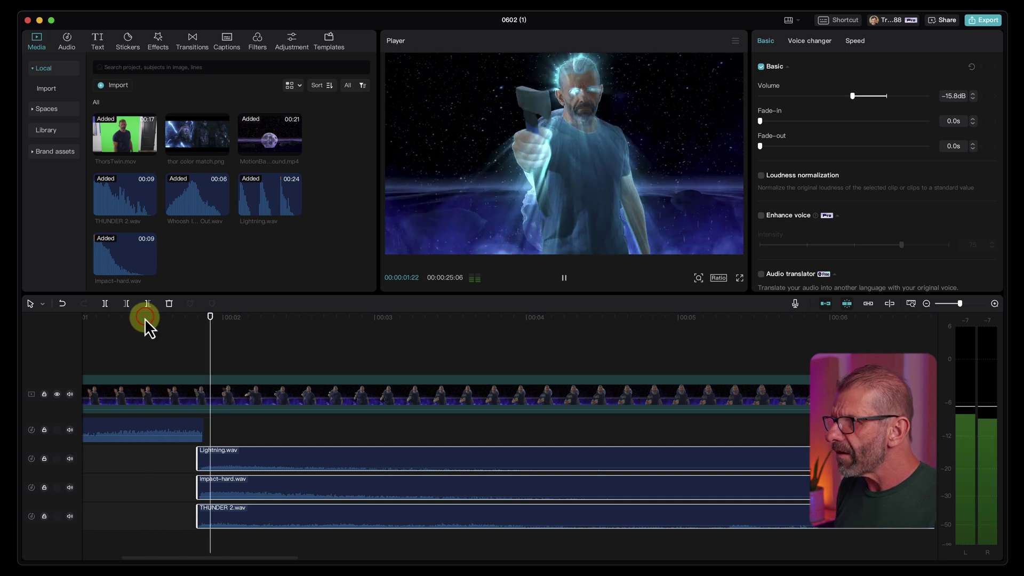
key(space)
key(shift+z)
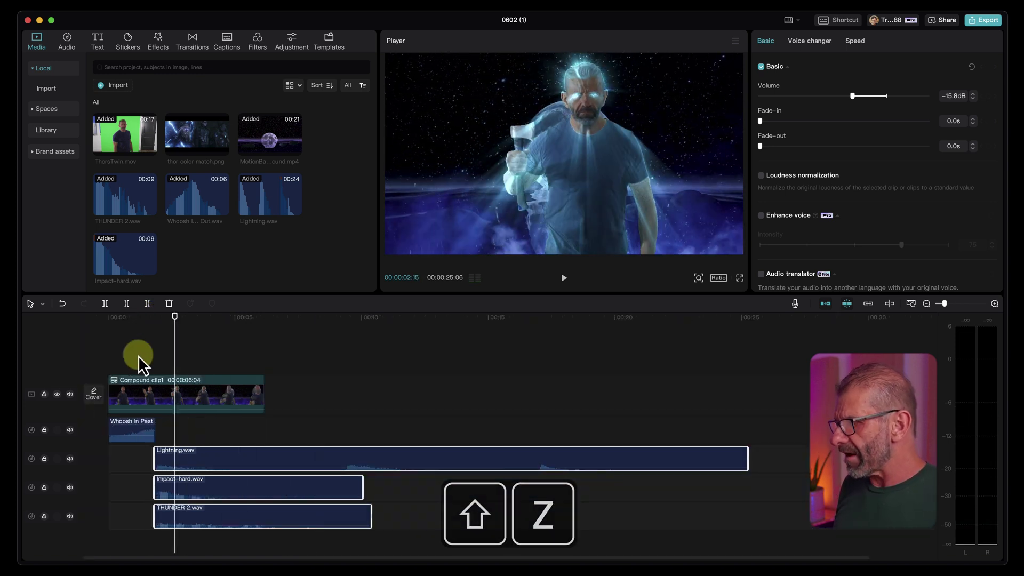
drag(276, 319, 262, 327)
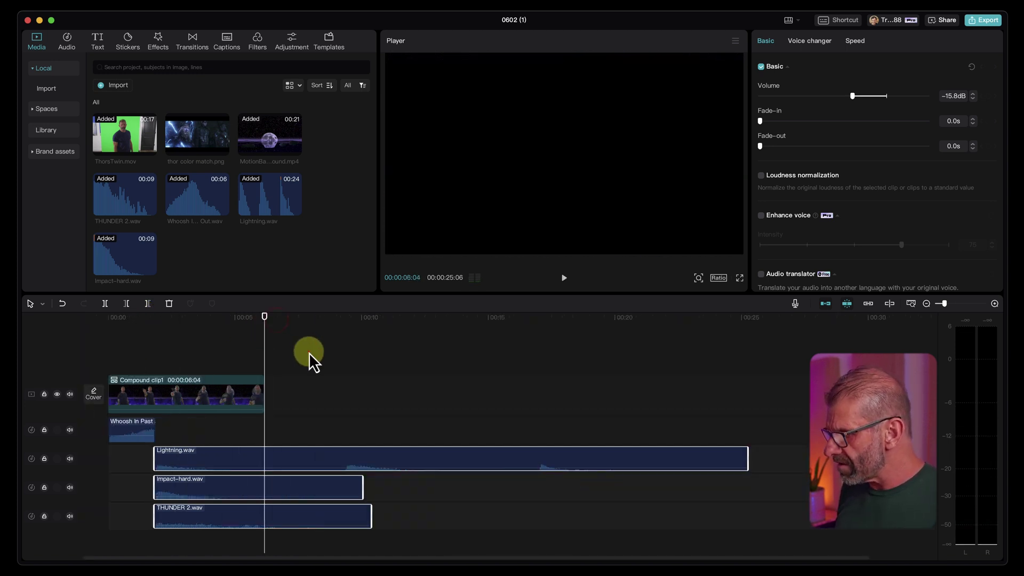
click(362, 472)
key(shift+z)
drag(370, 317, 135, 336)
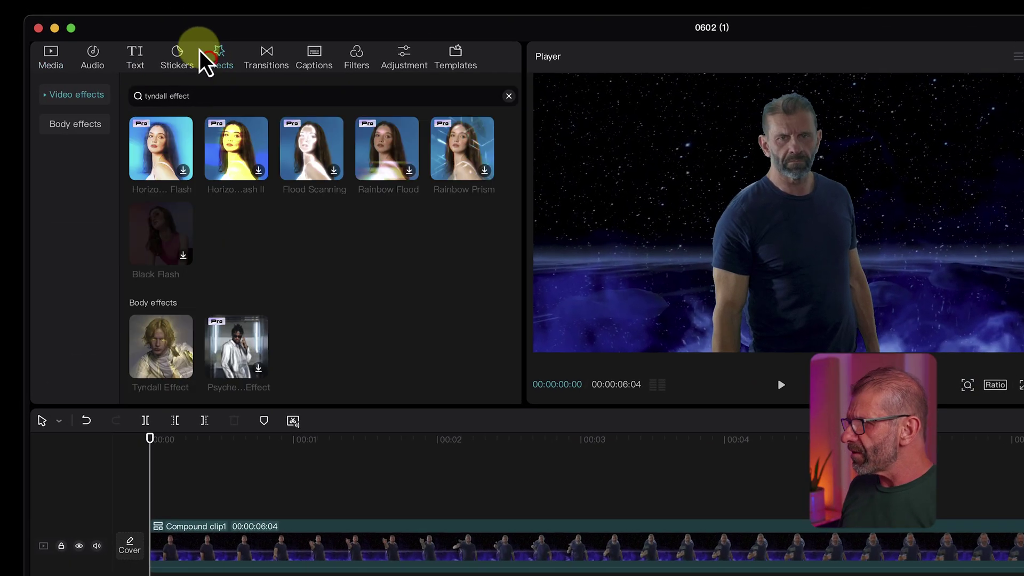
- Search effects for 'lightning' and place a brief Lightning Crack at the compound clip's start
click(196, 96)
text(lightning)
key(Return)
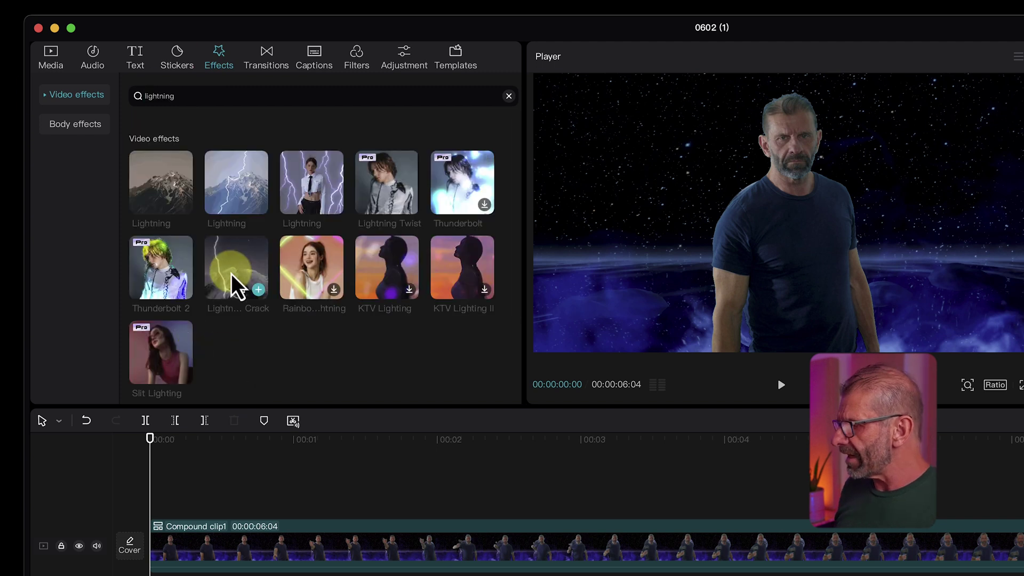
drag(255, 277, 150, 512)
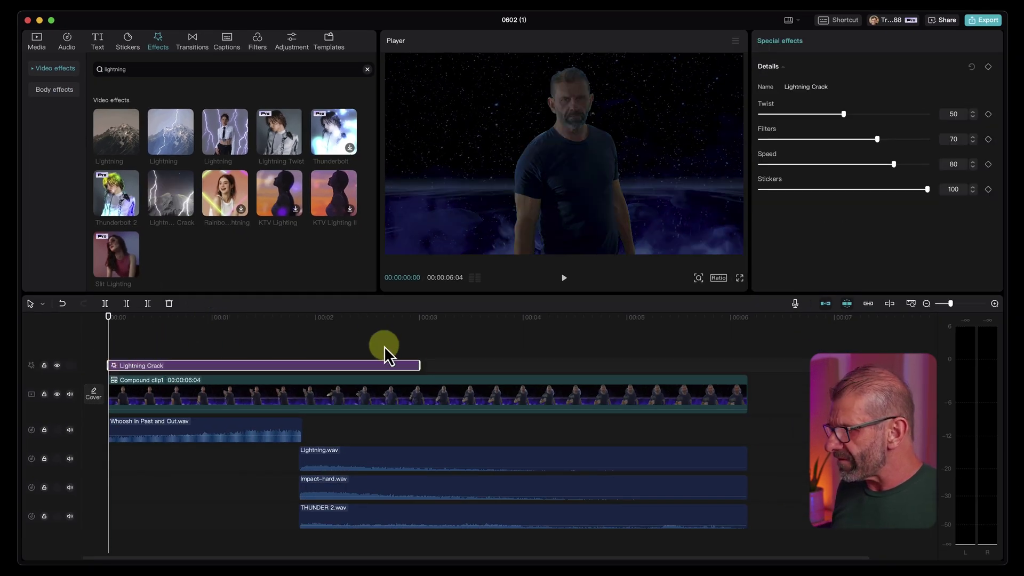
drag(420, 365, 160, 367)
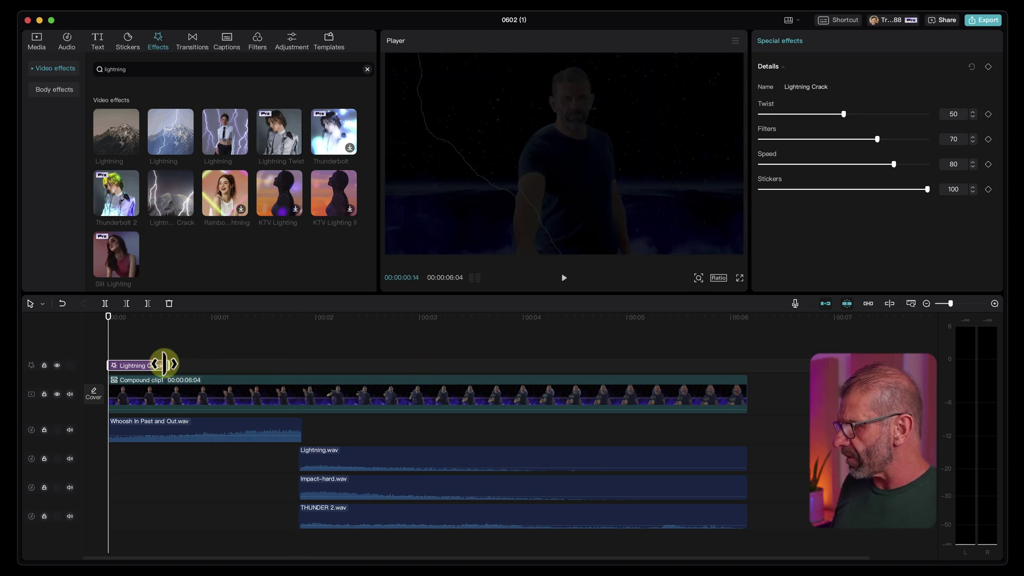
click(185, 318)
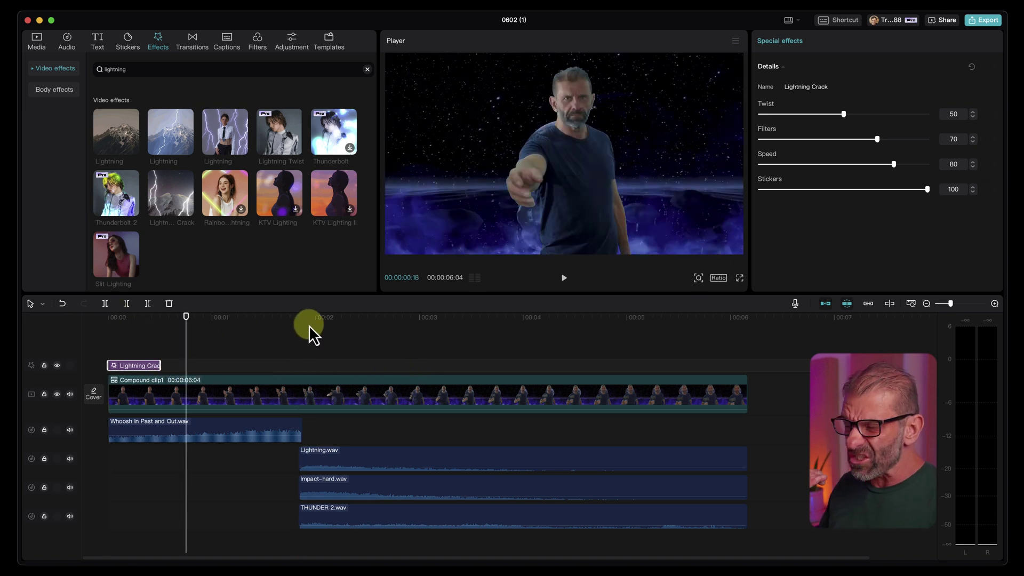
- Trim Lightning.wav in Media and place it on a new bottom audio track at 00:00
click(37, 40)
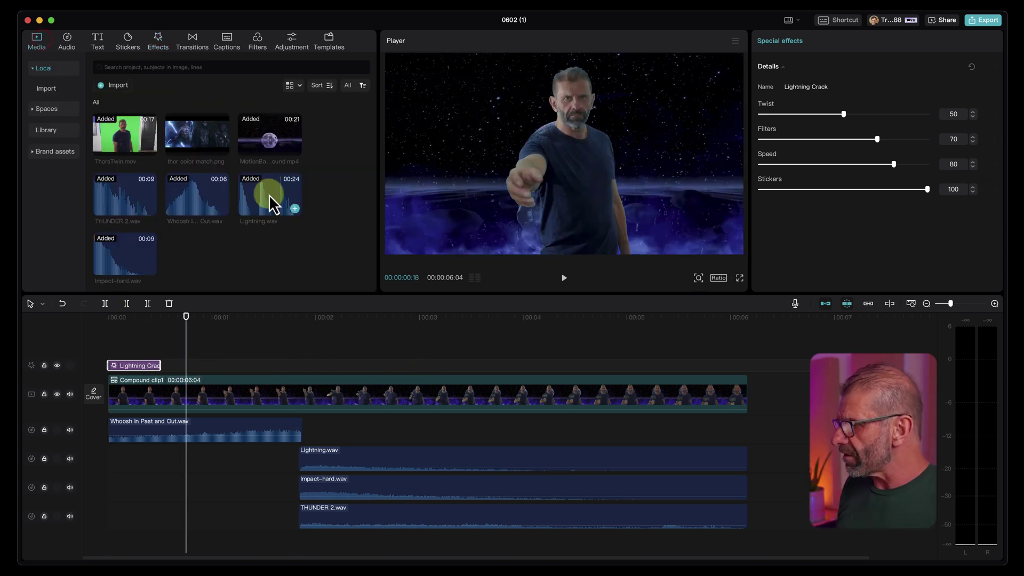
click(252, 196)
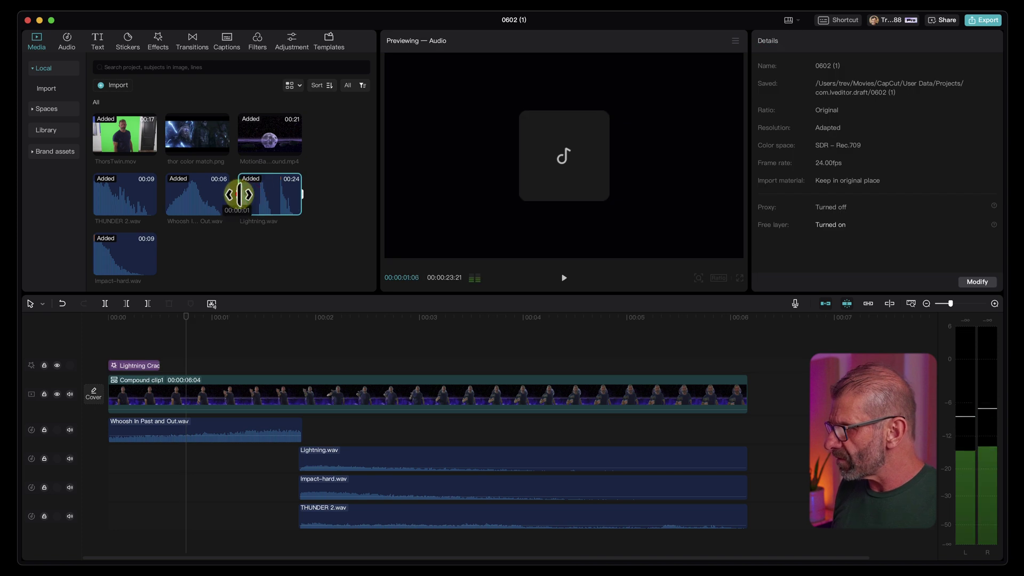
drag(237, 194, 281, 198)
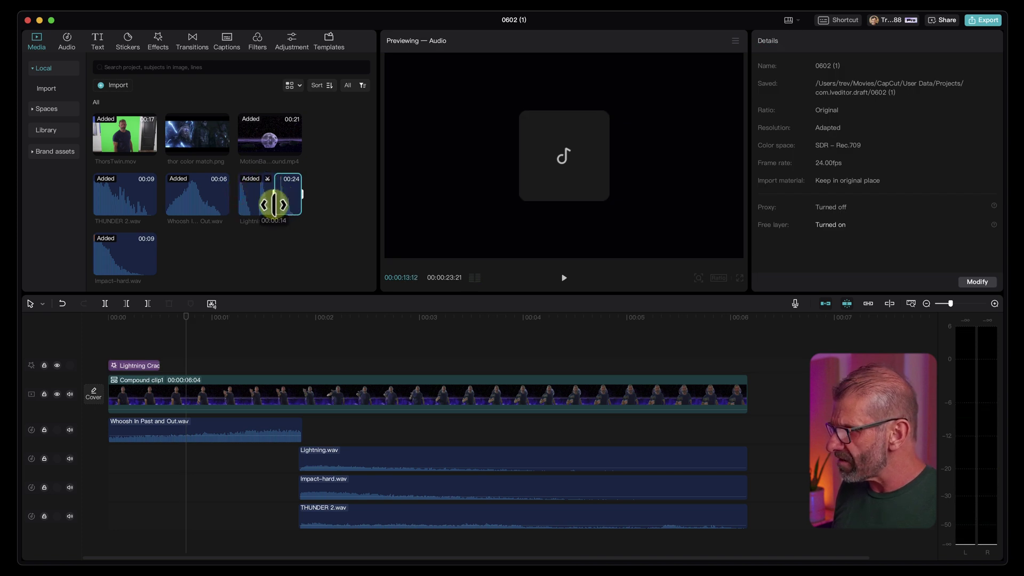
drag(294, 206, 159, 539)
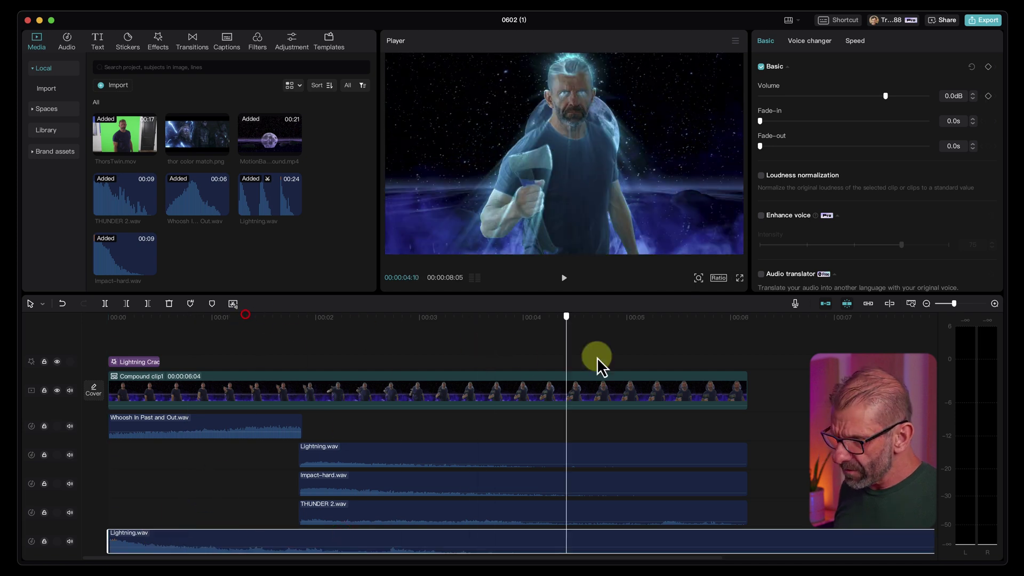
- Raise the bottom Lightning.wav to 3.1dB and cut it off at the 6:04 video end
click(745, 358)
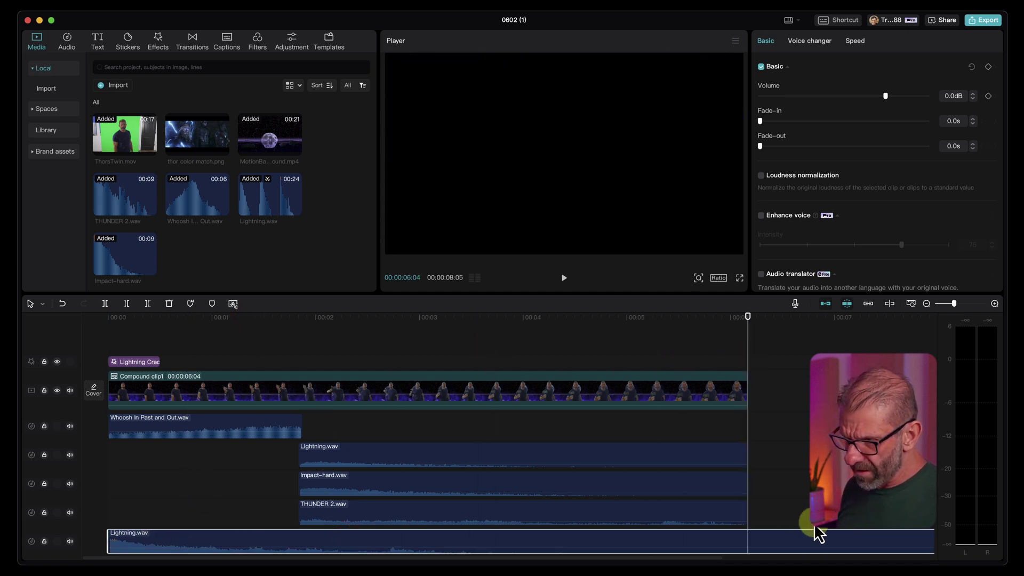
drag(813, 547, 815, 542)
key(super+b)
key(BackSpace)
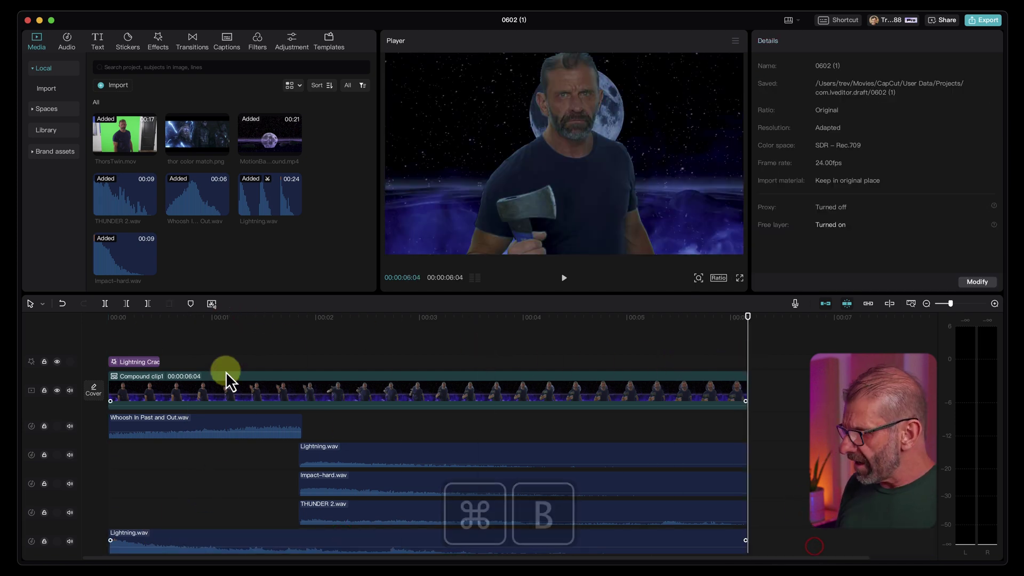
drag(142, 318, 271, 330)
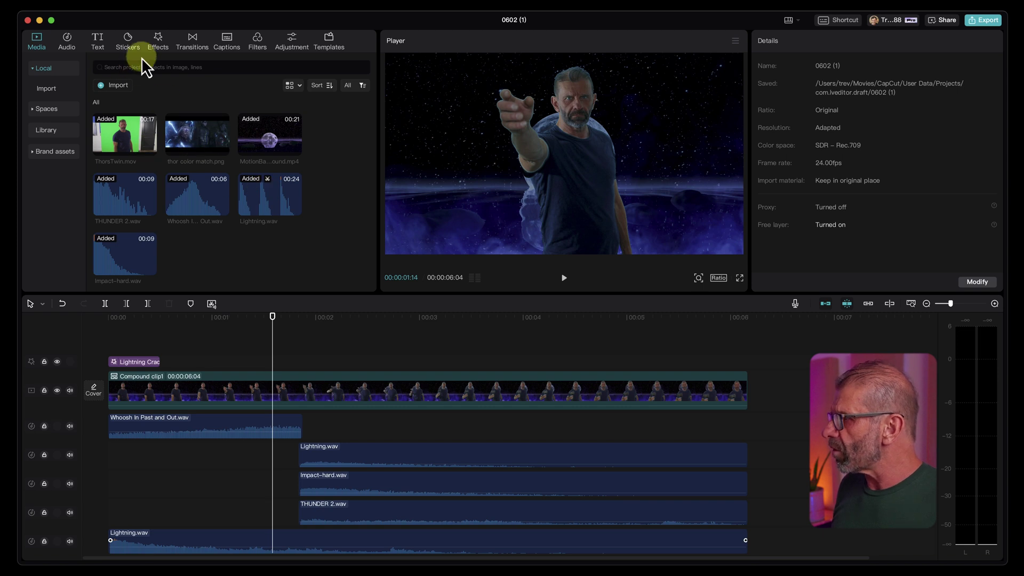
- Drop a second Lightning Crack at about 1.5 s, trim it to end near 4.2 s, and preview
click(156, 40)
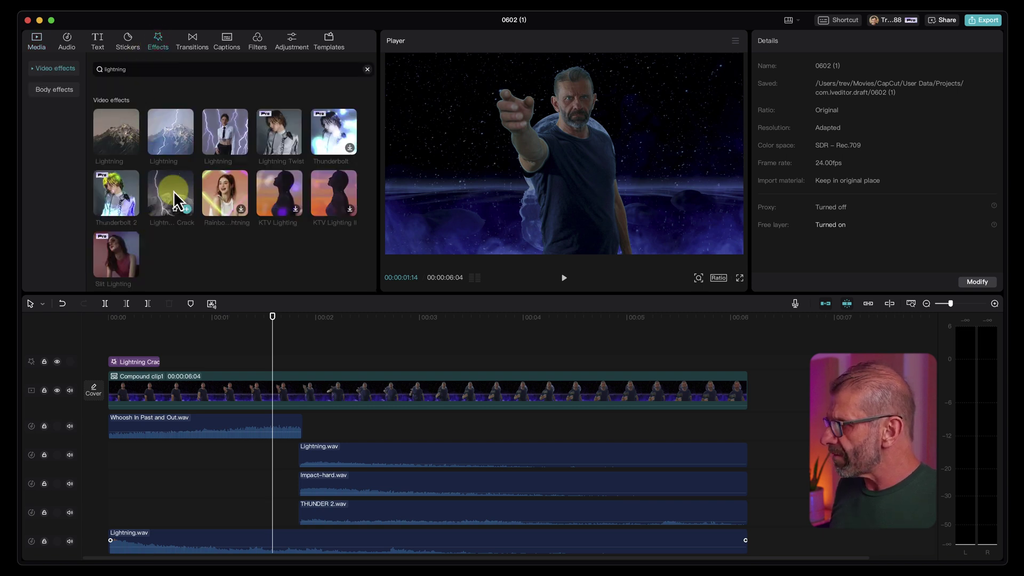
drag(174, 190, 274, 360)
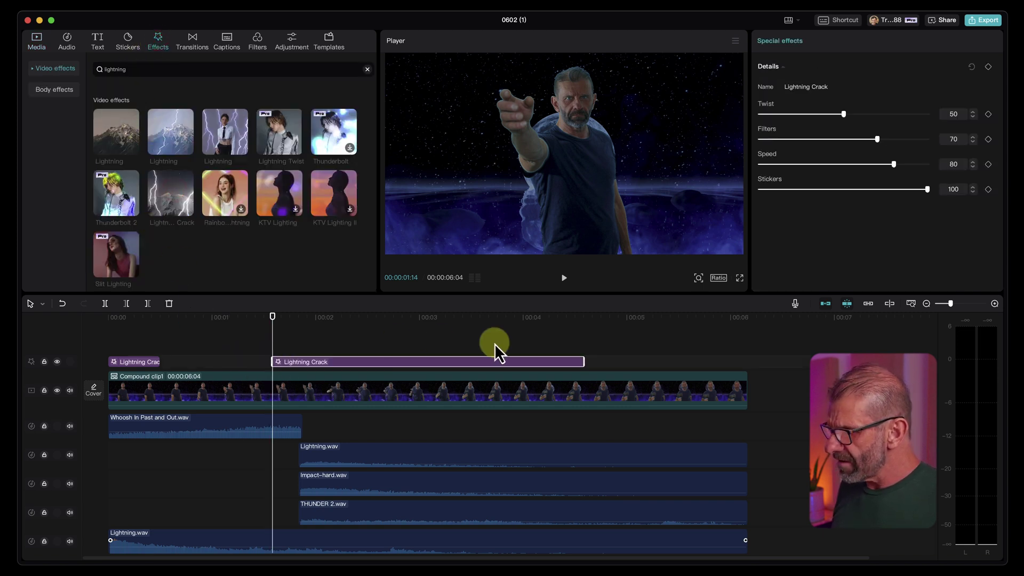
drag(587, 363, 545, 362)
click(441, 323)
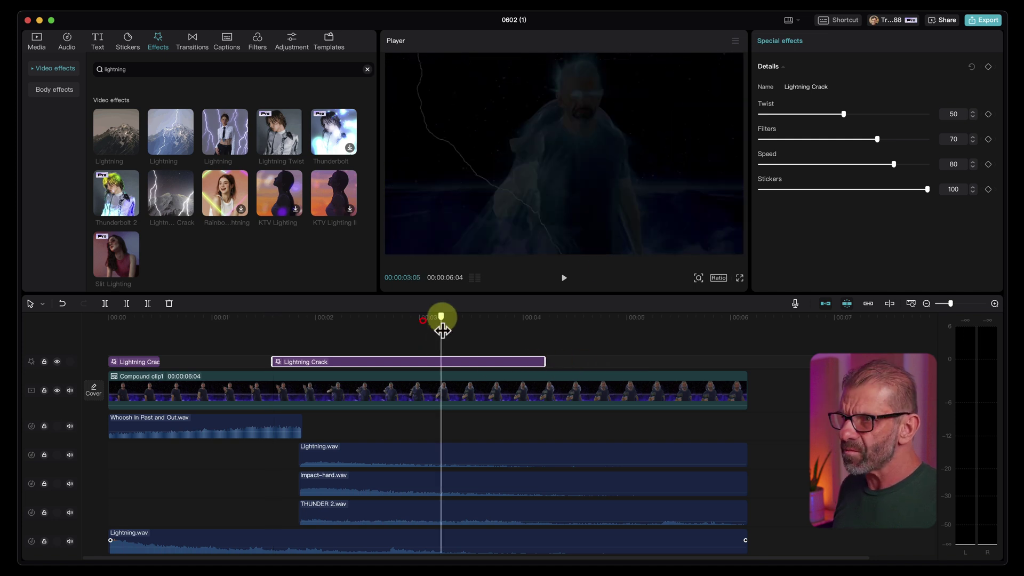
click(249, 318)
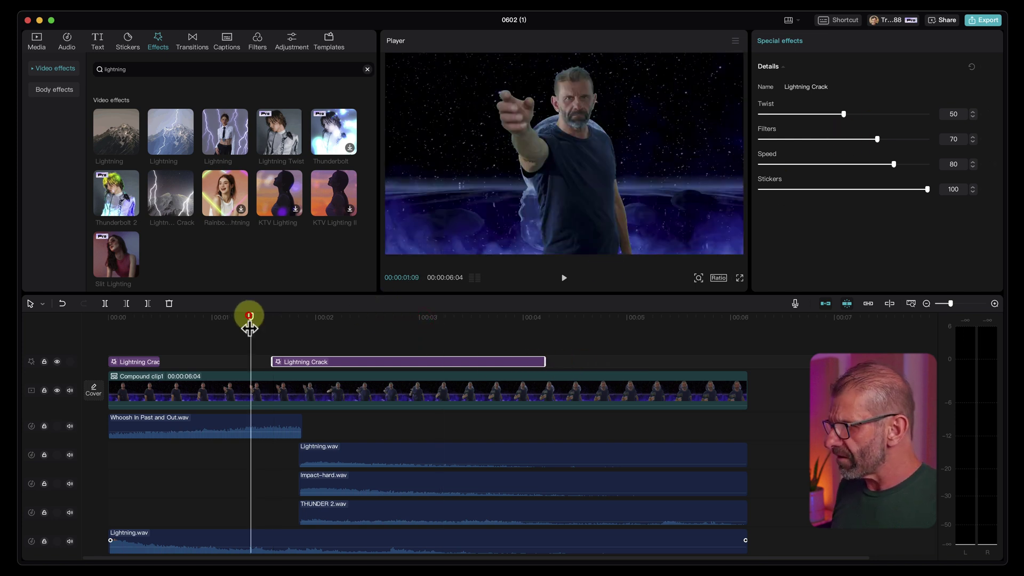
key(space)
key(space)
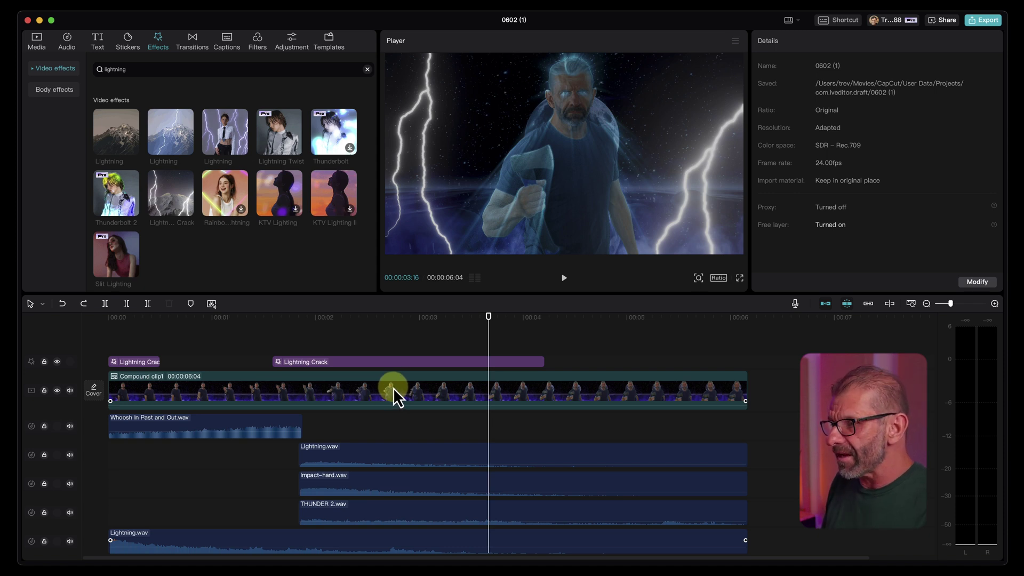
- Undo the compound clip and move both Lightning Crack effects onto a track above Purple Mist
right_click(392, 388)
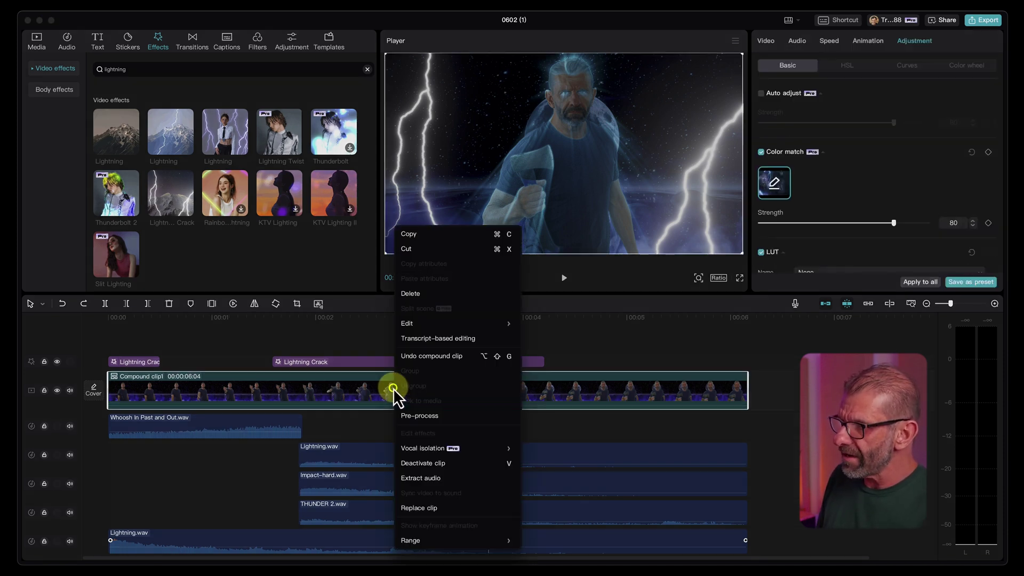
click(446, 356)
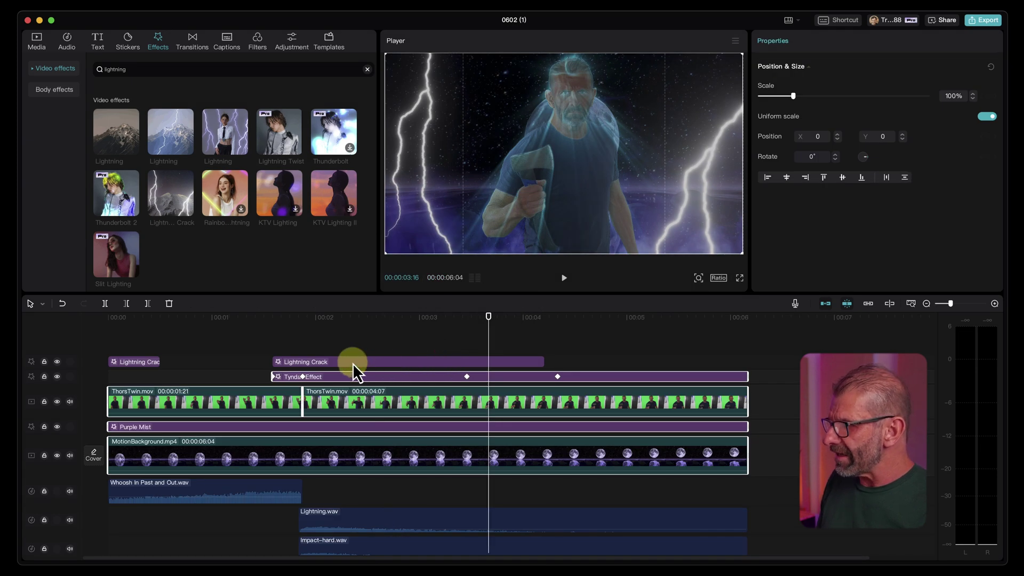
drag(353, 363, 356, 424)
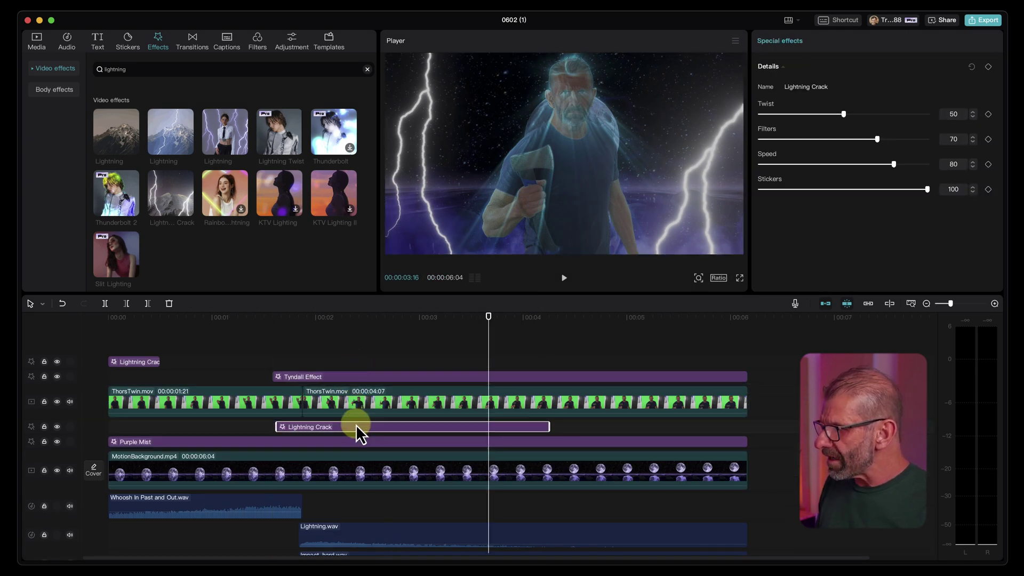
drag(134, 366, 120, 426)
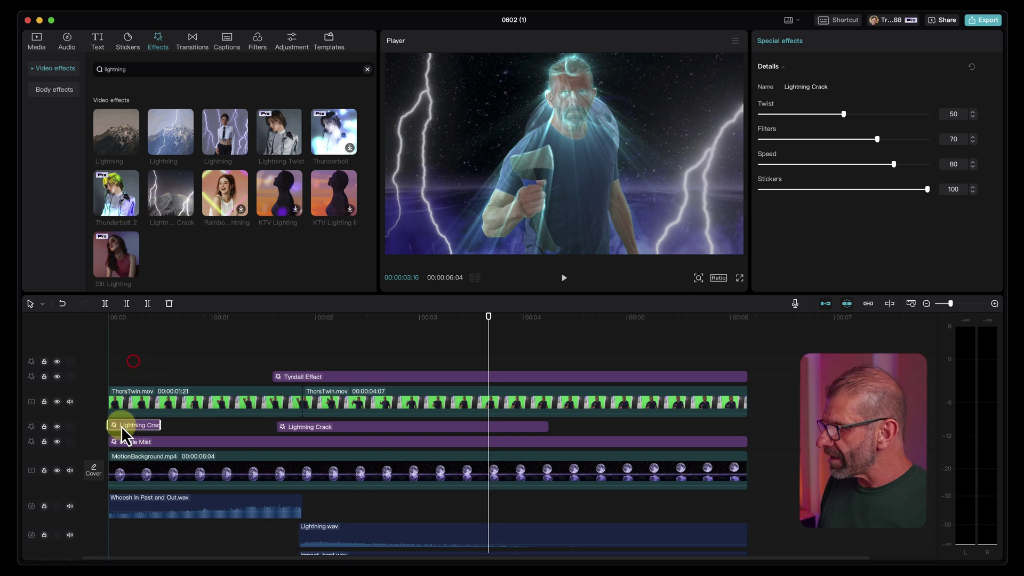
- Play back the rearranged layers and shorten the second Lightning Crack to end around 3.6 seconds
drag(188, 322, 40, 322)
key(space)
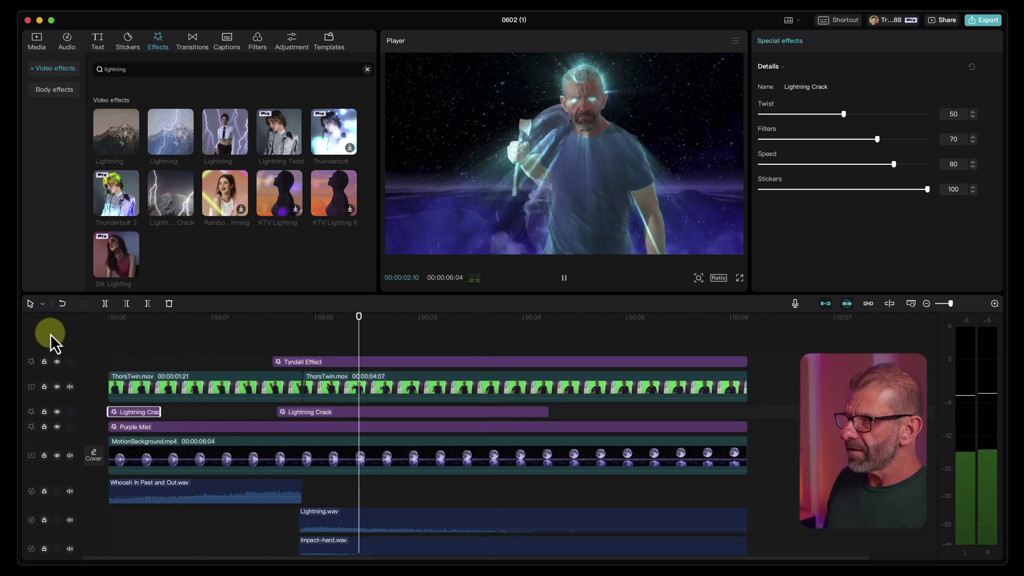
key(space)
key(space)
key(space)
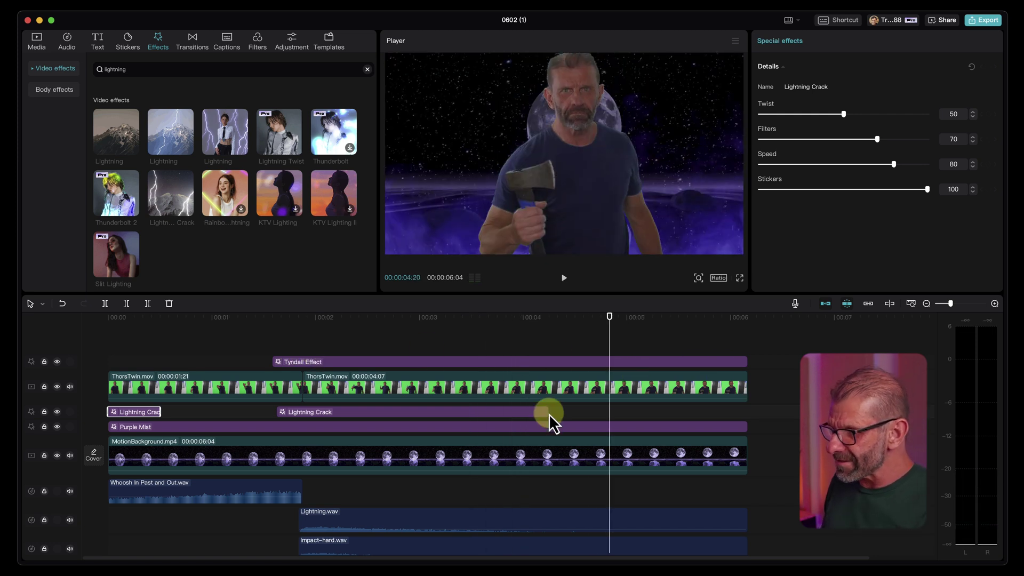
drag(548, 412, 480, 411)
drag(466, 320, 452, 455)
right_click(453, 456)
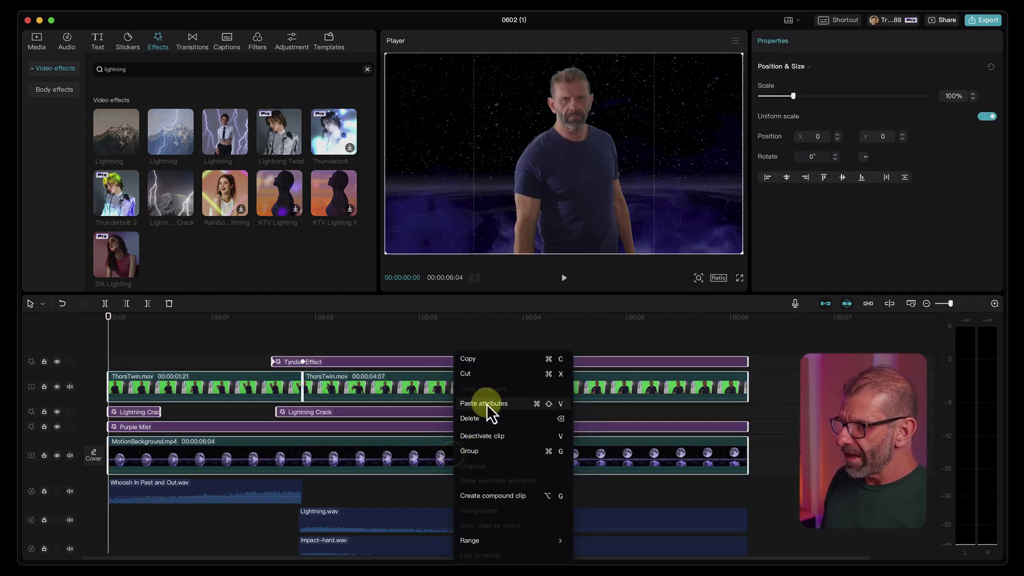
- Merge the selected layers into Compound clip2 and scrub to where the lightning appears
click(482, 500)
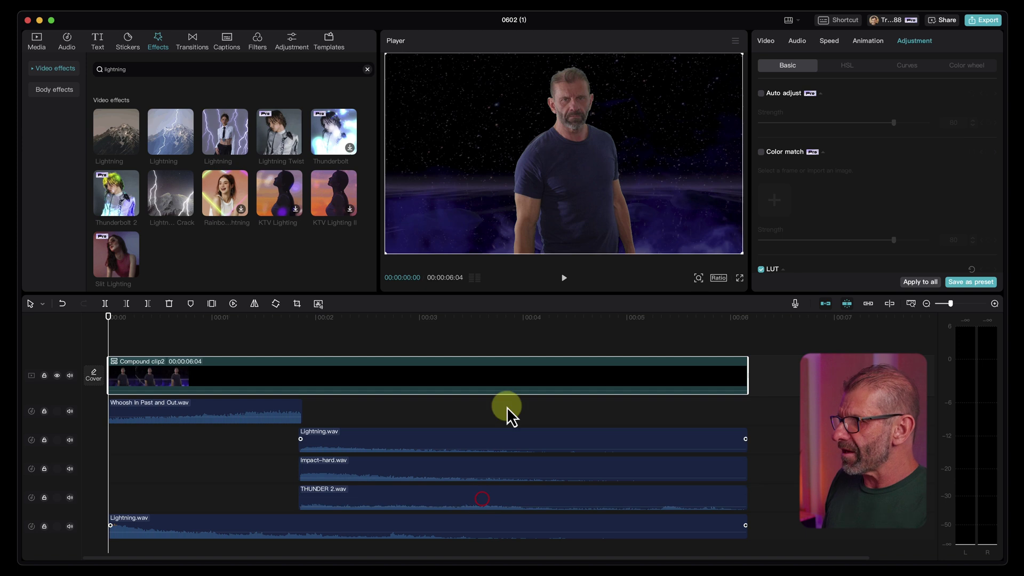
click(341, 324)
drag(553, 324, 592, 368)
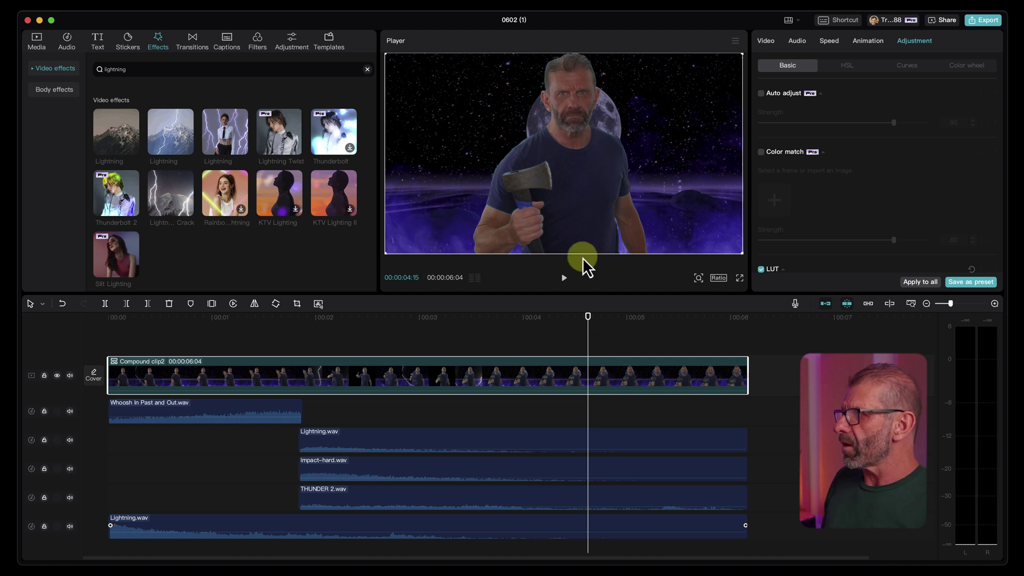
- Add thor color match.png after Compound clip2 and colour-match the clip to the Thor frame
click(41, 39)
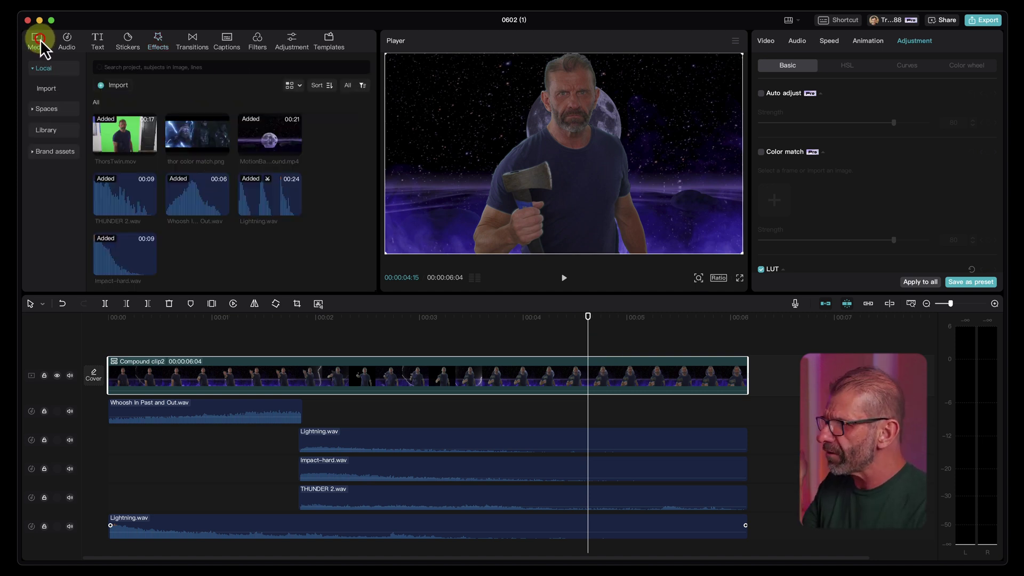
click(779, 348)
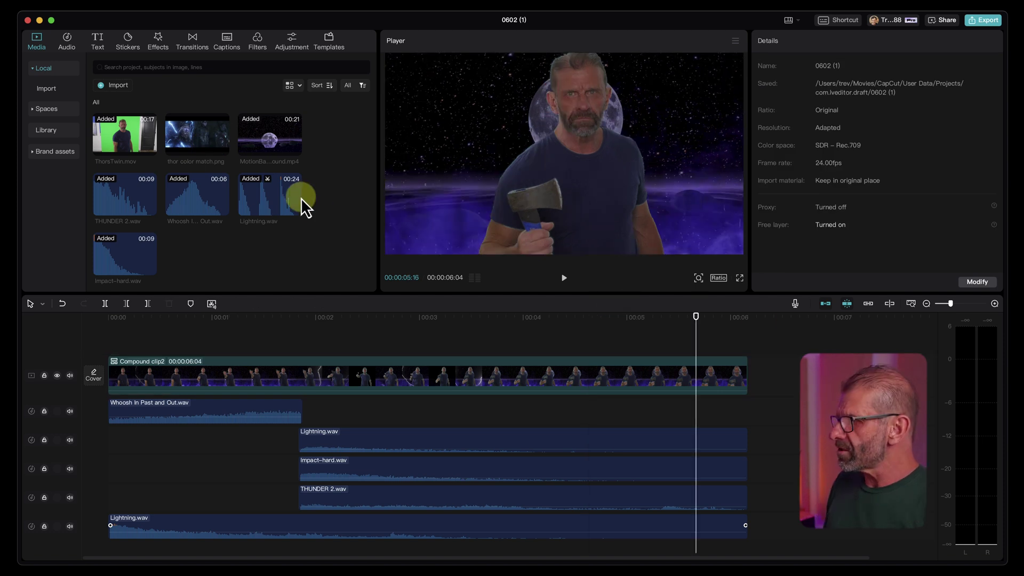
drag(200, 141, 750, 373)
click(625, 378)
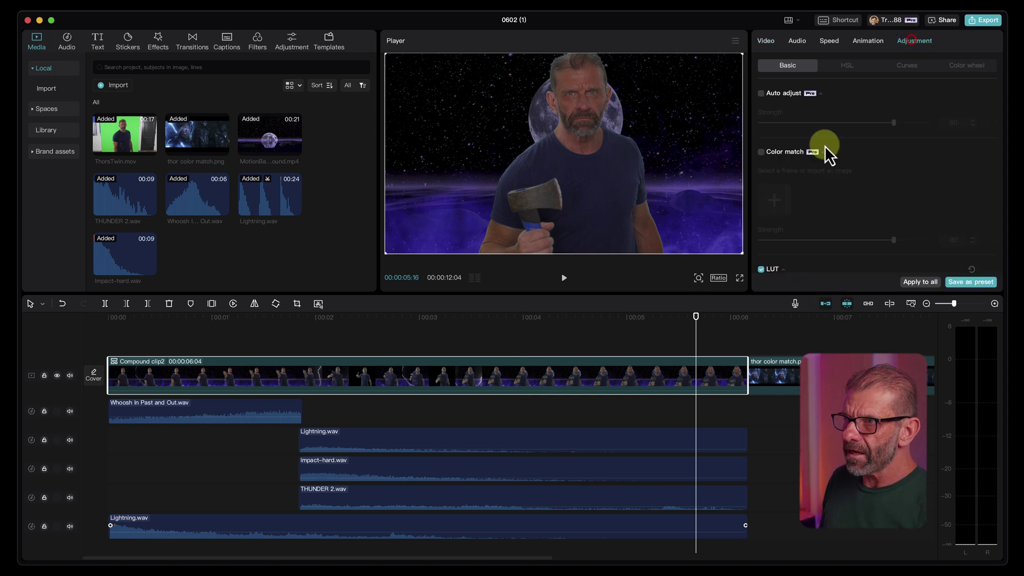
click(761, 152)
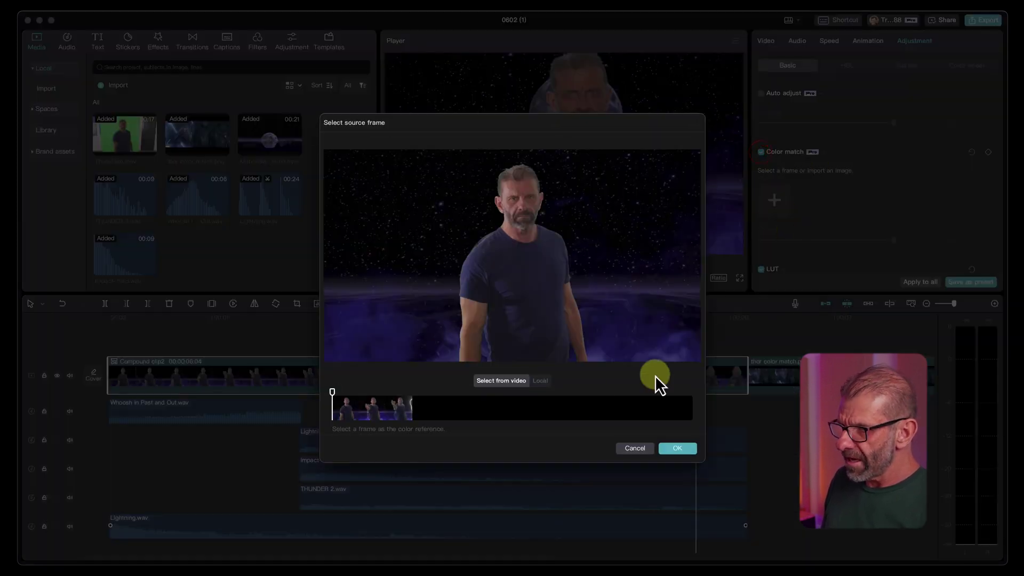
click(526, 408)
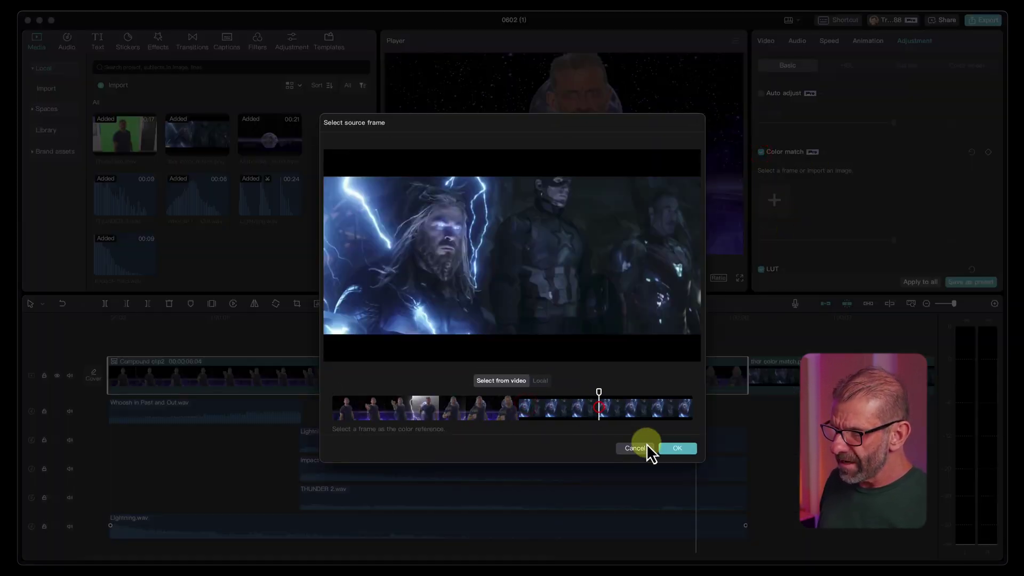
click(676, 448)
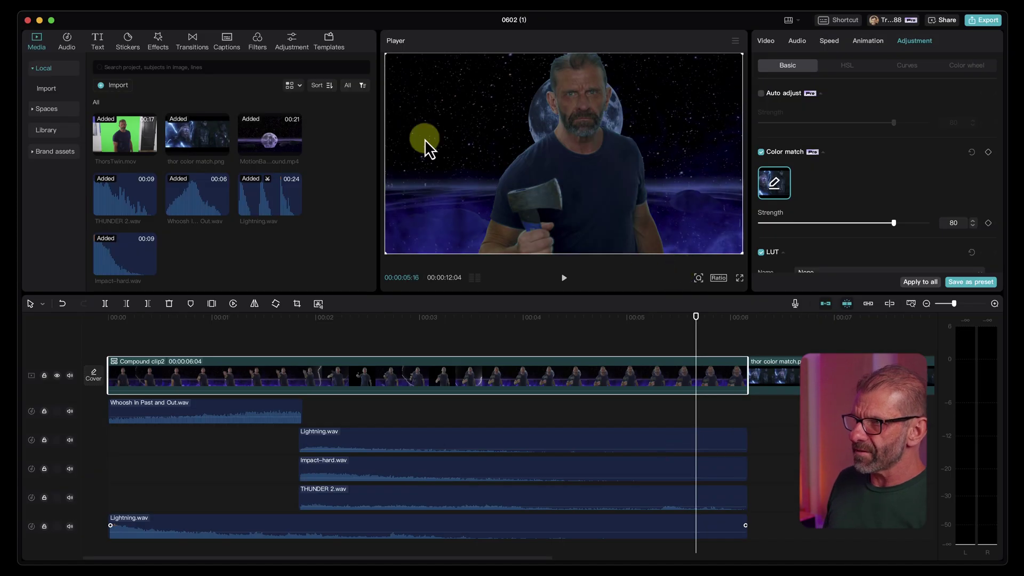
- Compare the matched footage with the Thor still, delete the still, and fit the timeline
drag(738, 326, 592, 330)
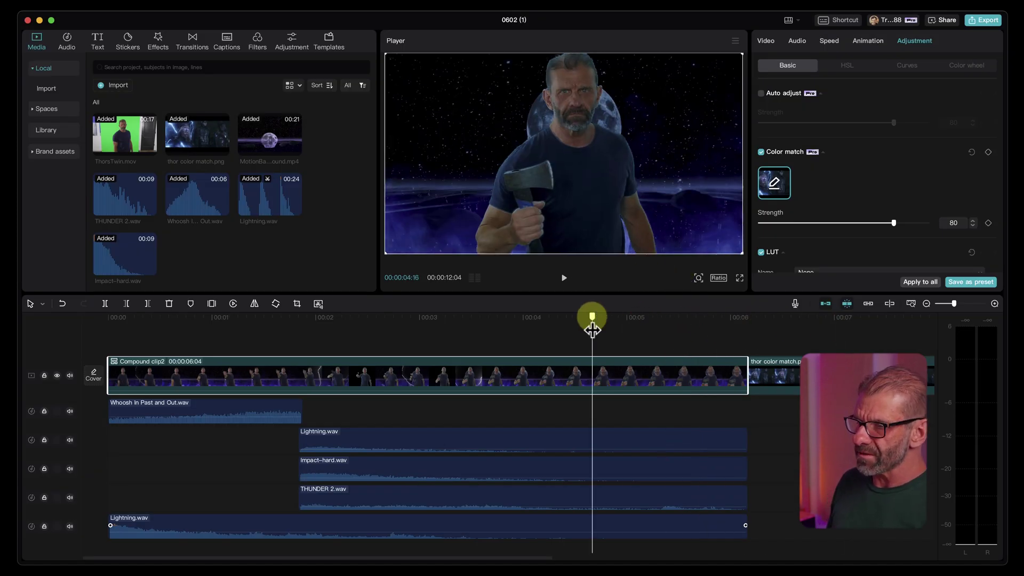
click(769, 371)
key(Delete)
key(shift+z)
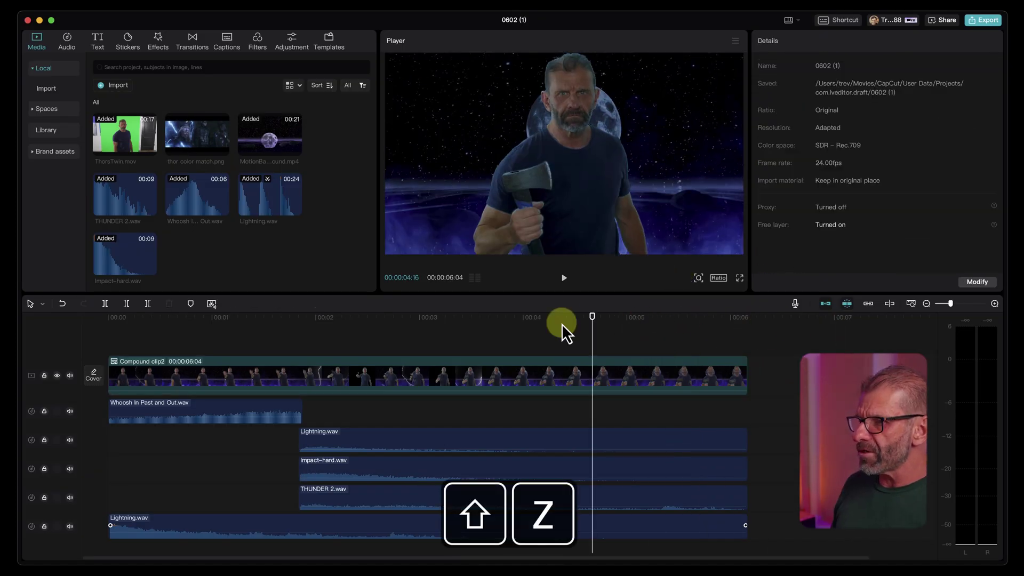